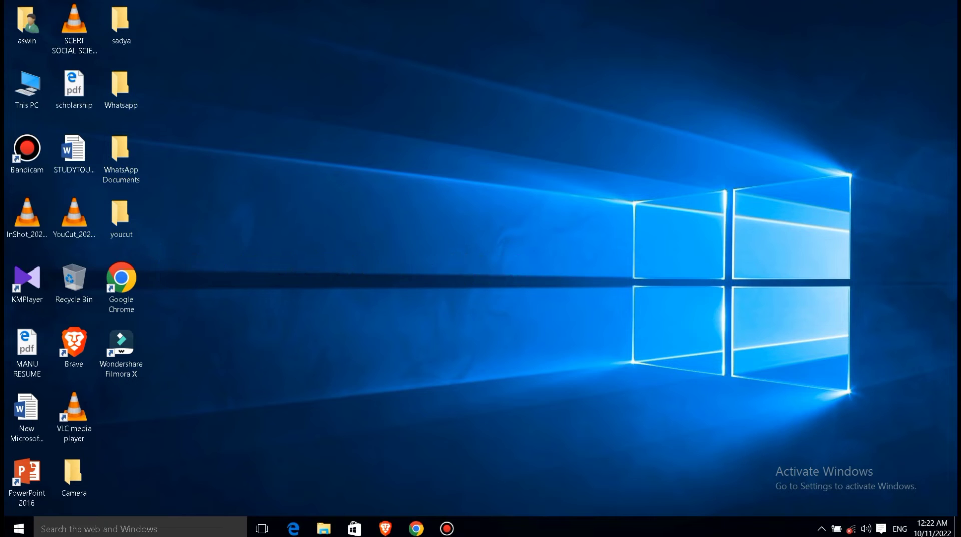
{"action": "right_click", "coordinate": [515, 155]}
{"action": "left_click", "coordinate": [538, 195]}
{"action": "right_click", "coordinate": [507, 184]}
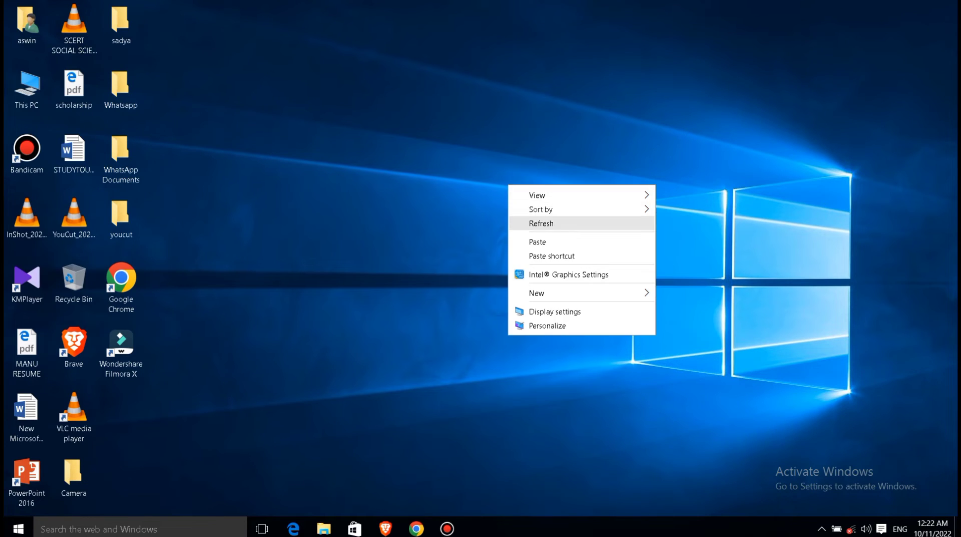
{"action": "left_click", "coordinate": [531, 222]}
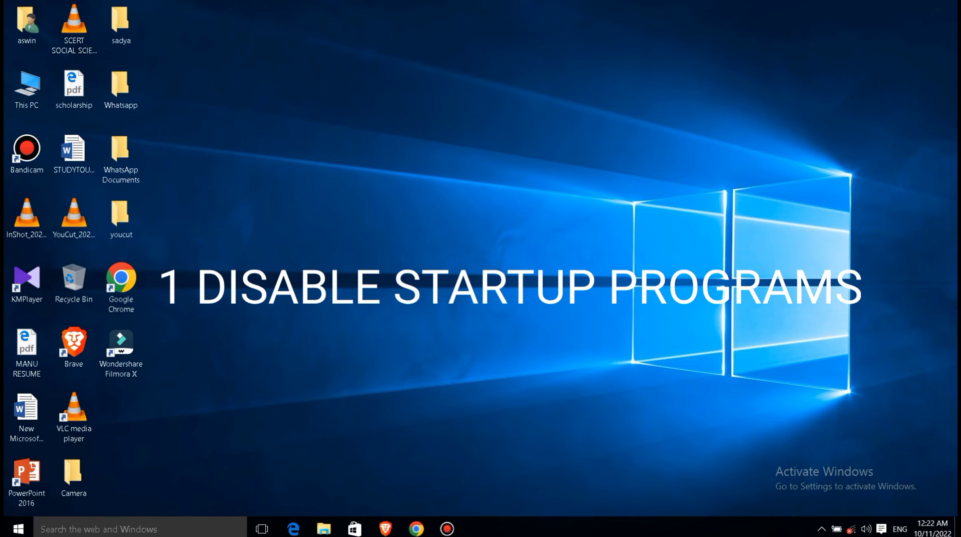
Open Task Manager in a maximized window and show the list of startup programs
{"action": "key", "text": "super"}
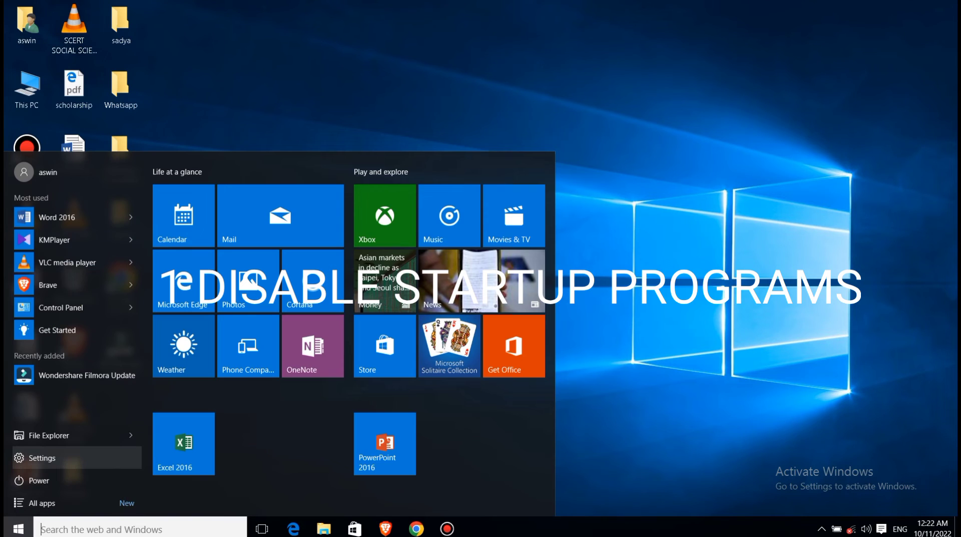
{"action": "type", "text": "tas"}
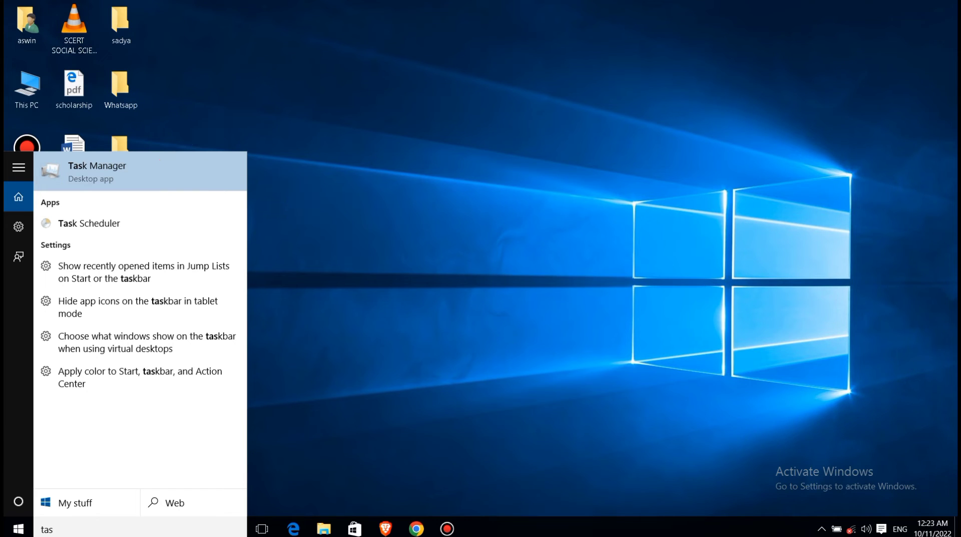
{"action": "key", "text": "Return"}
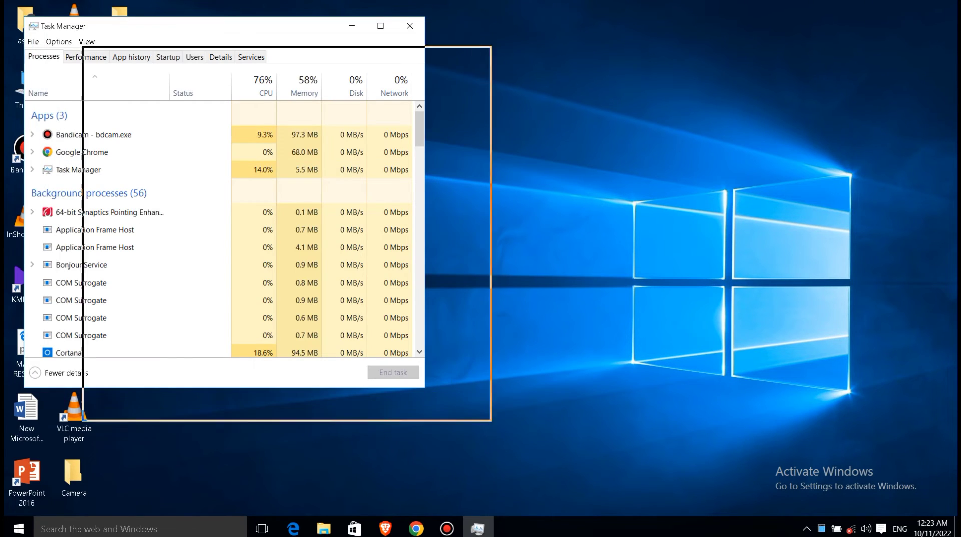
{"action": "left_click_drag", "start_coordinate": [287, 55], "coordinate": [389, 74]}
{"action": "left_click", "coordinate": [544, 74]}
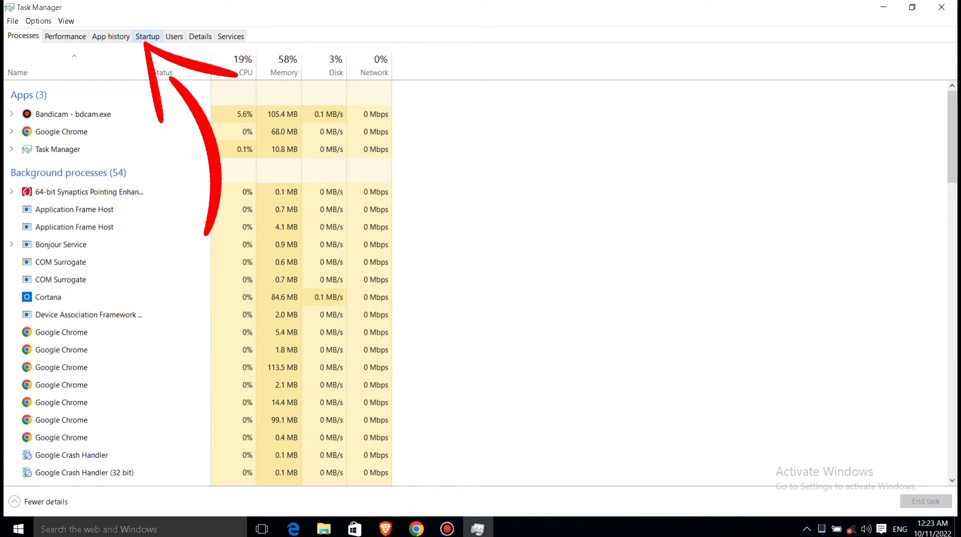
{"action": "left_click", "coordinate": [147, 37]}
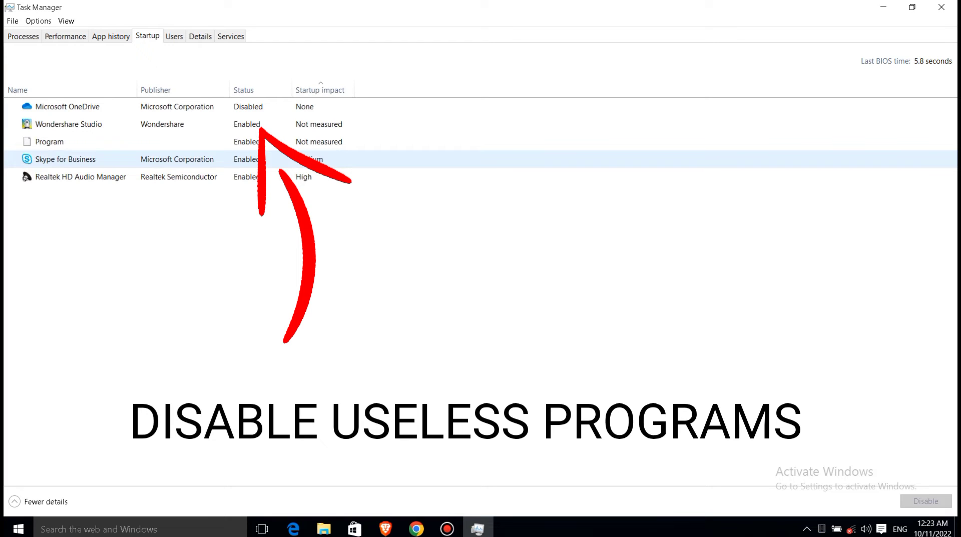
Disable the Skype for Business and Program entries so they no longer launch at startup
{"action": "right_click", "coordinate": [245, 159]}
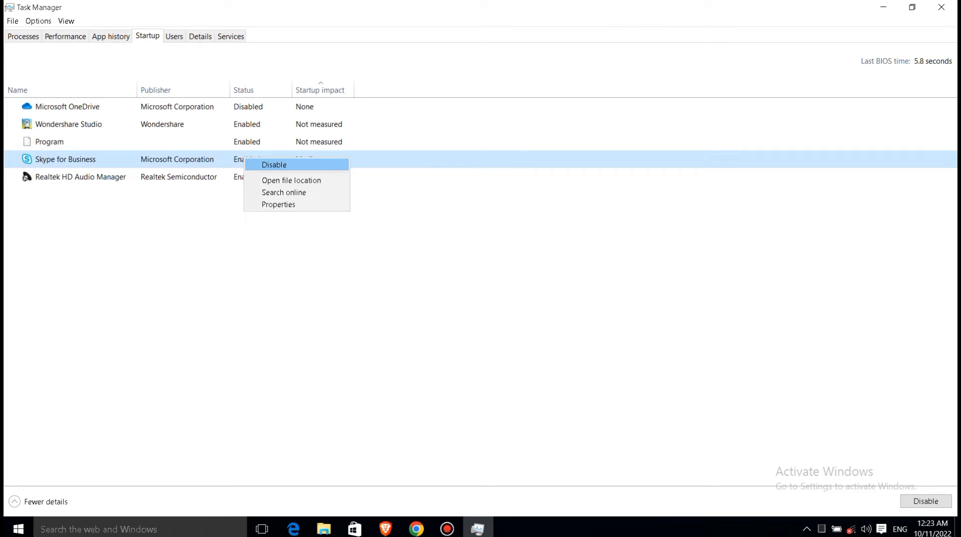
{"action": "left_click", "coordinate": [274, 164]}
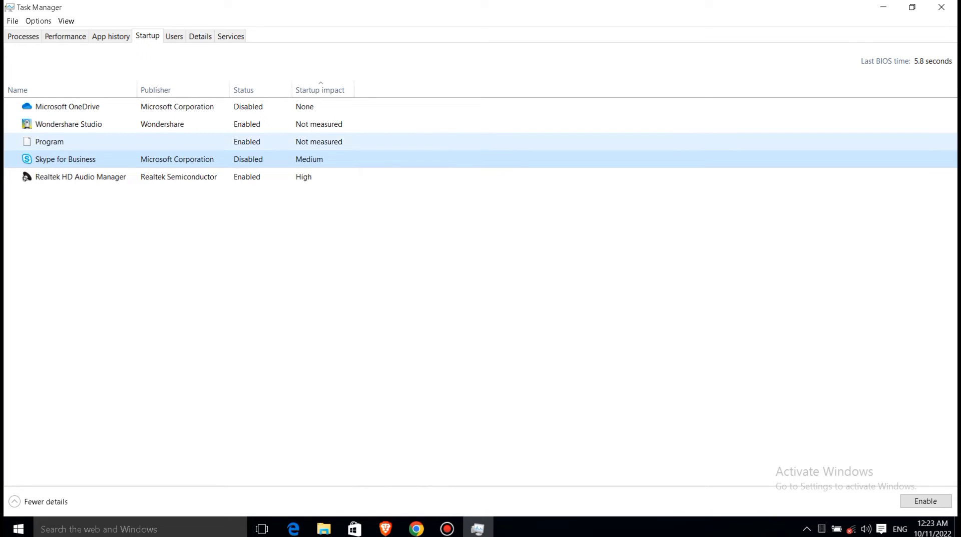
{"action": "left_click", "coordinate": [239, 142]}
{"action": "right_click", "coordinate": [240, 141]}
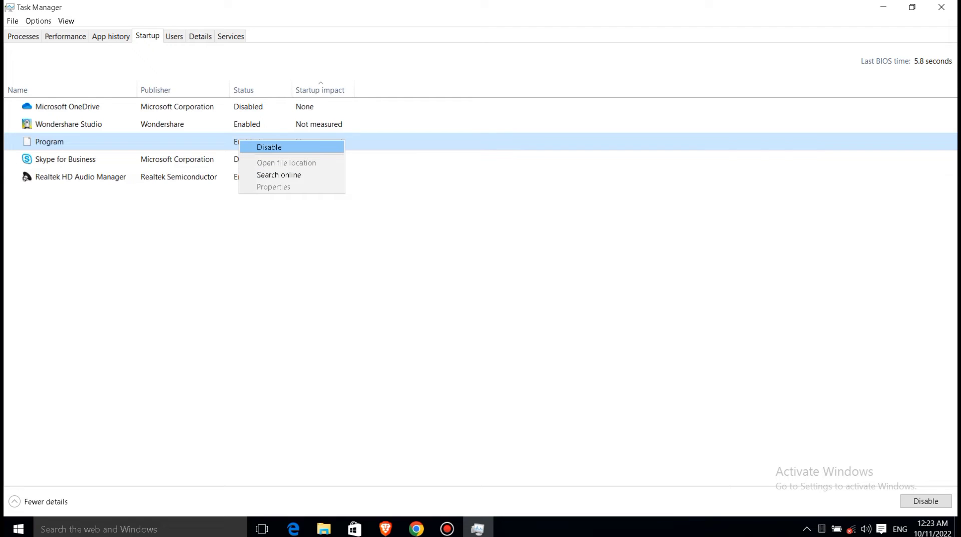
{"action": "left_click", "coordinate": [269, 147]}
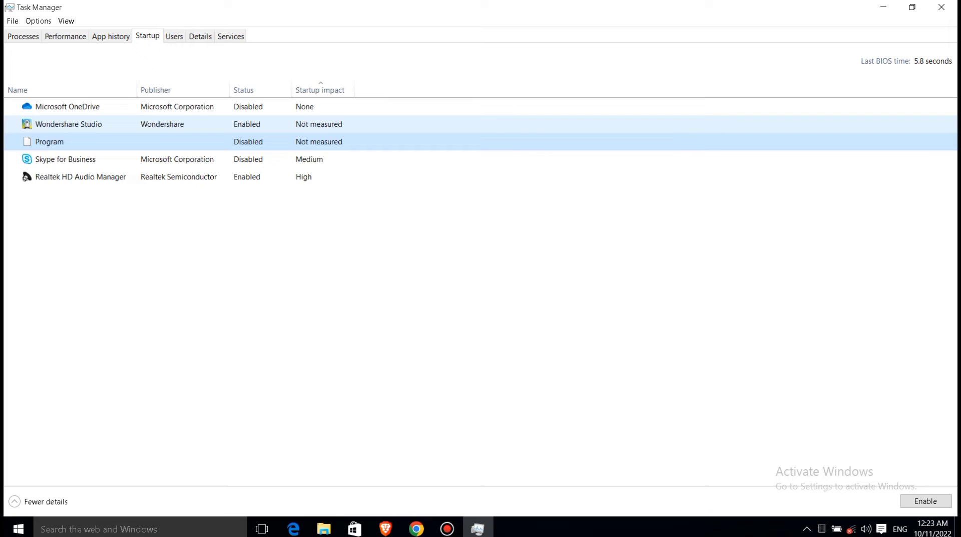
Disable the Wondershare Studio startup entry and close Task Manager
{"action": "left_click", "coordinate": [251, 124]}
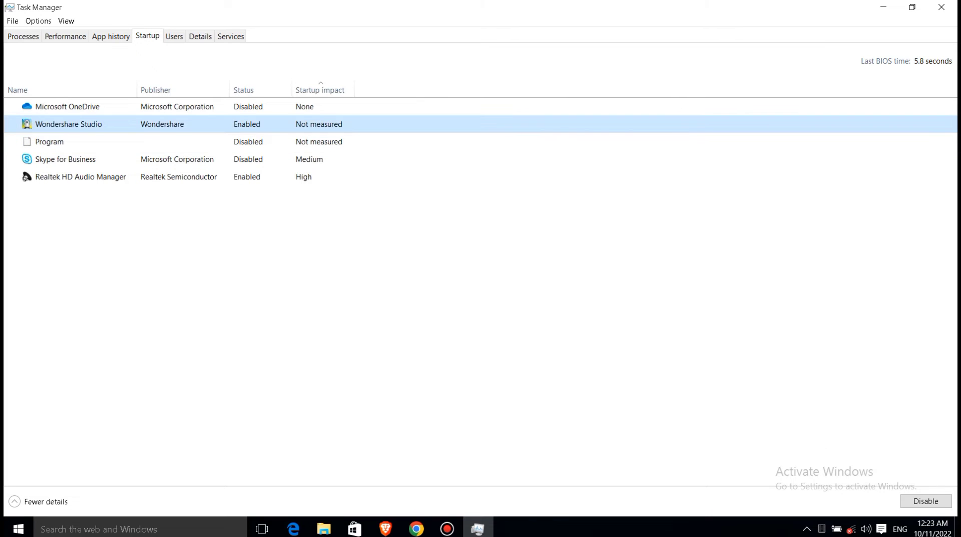
{"action": "right_click", "coordinate": [249, 122]}
{"action": "left_click", "coordinate": [270, 131]}
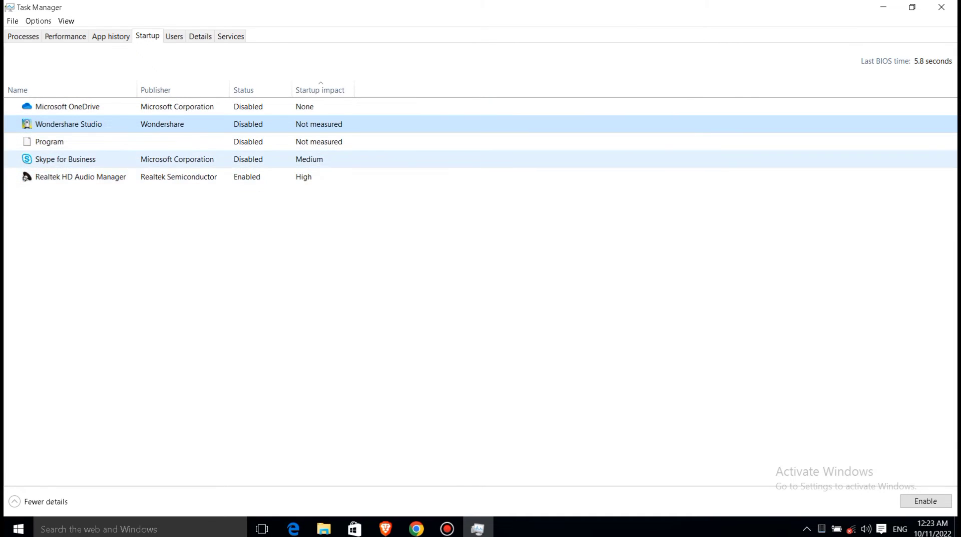
{"action": "right_click", "coordinate": [325, 158]}
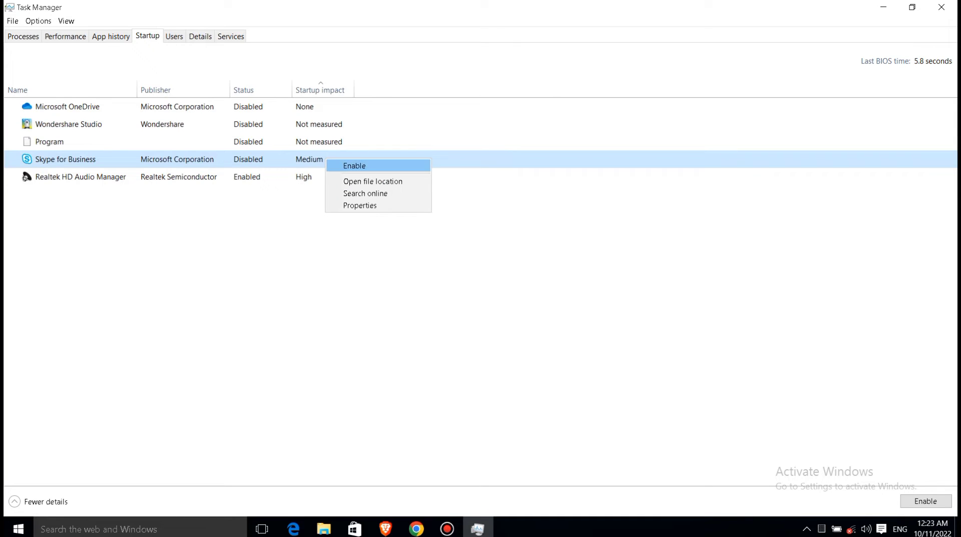
{"action": "key", "text": "Escape"}
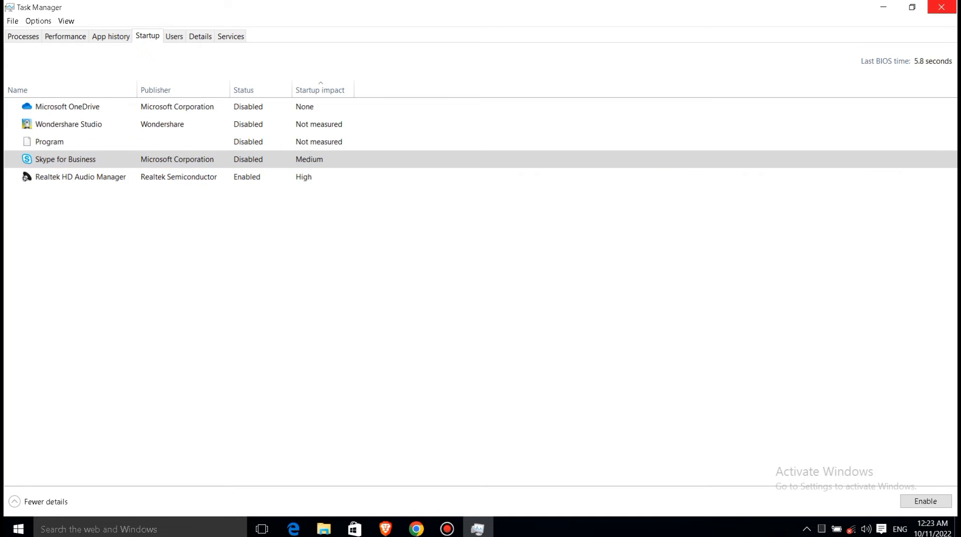
{"action": "left_click", "coordinate": [941, 7]}
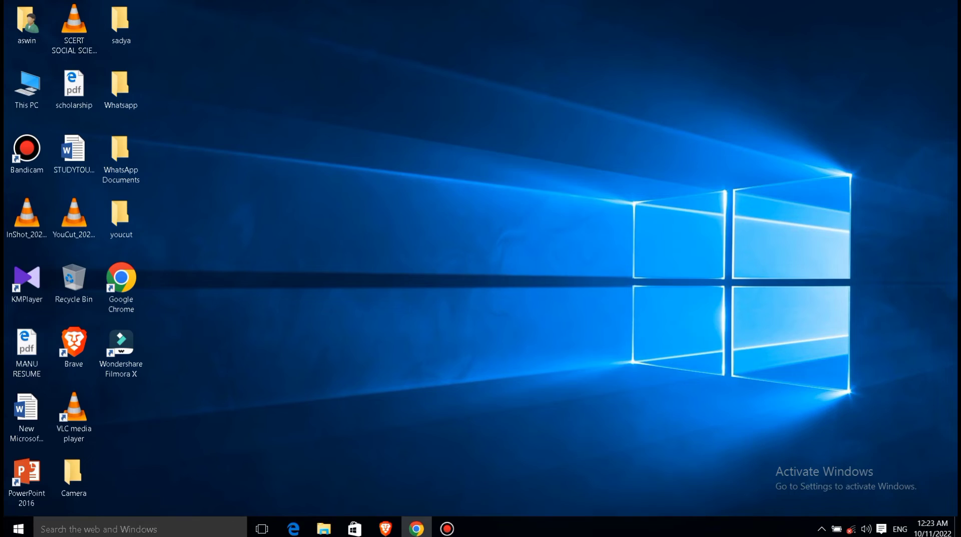
{"action": "right_click", "coordinate": [494, 97]}
{"action": "left_click", "coordinate": [516, 133]}
{"action": "right_click", "coordinate": [260, 164]}
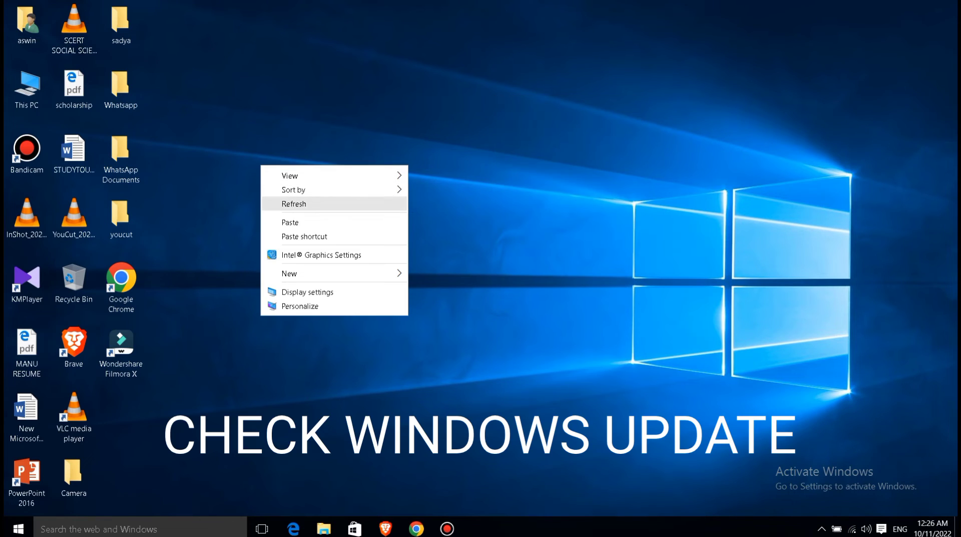
{"action": "left_click", "coordinate": [290, 204]}
{"action": "left_click", "coordinate": [19, 528]}
{"action": "left_click", "coordinate": [19, 528]}
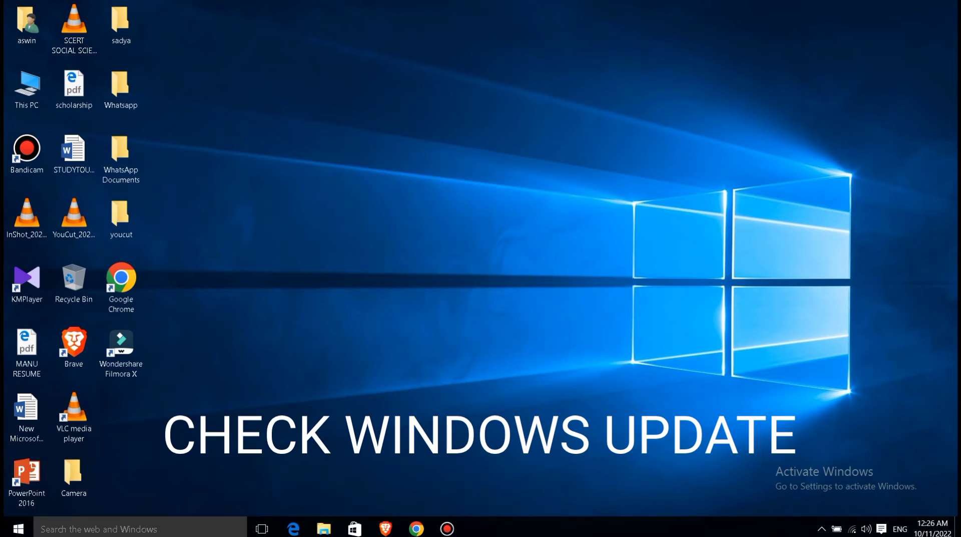
Search Windows for "up" and open the Check for updates system settings
{"action": "left_click", "coordinate": [18, 528]}
{"action": "type", "text": "up"}
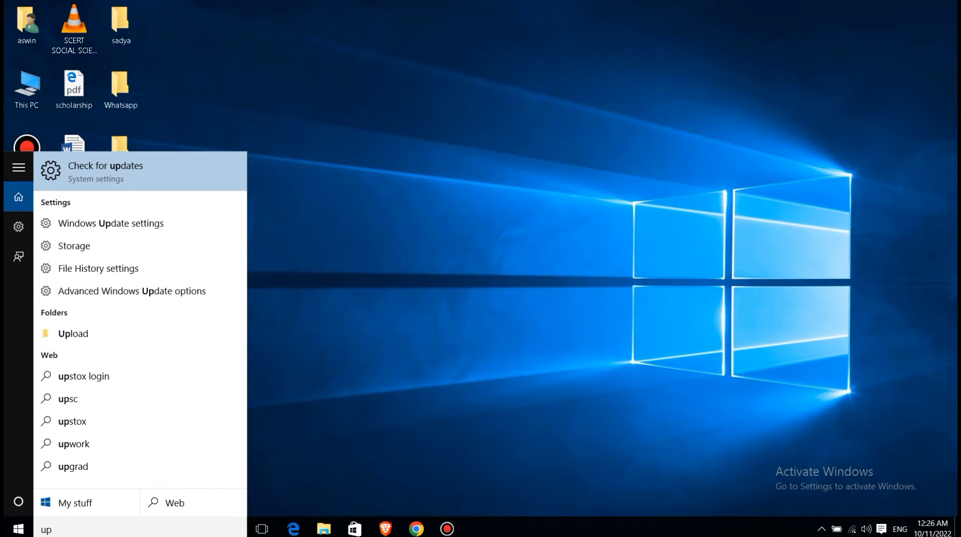
{"action": "key", "text": "Return"}
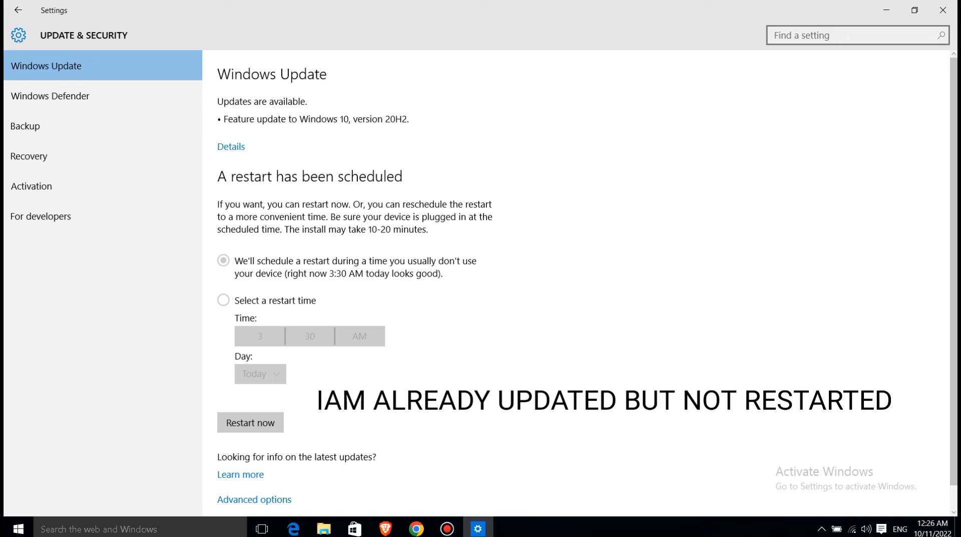
Examine the scheduled restart and the advanced options of Windows Update, and close Settings
{"action": "scroll", "coordinate": [575, 281], "scroll_direction": "down", "scroll_amount": 1}
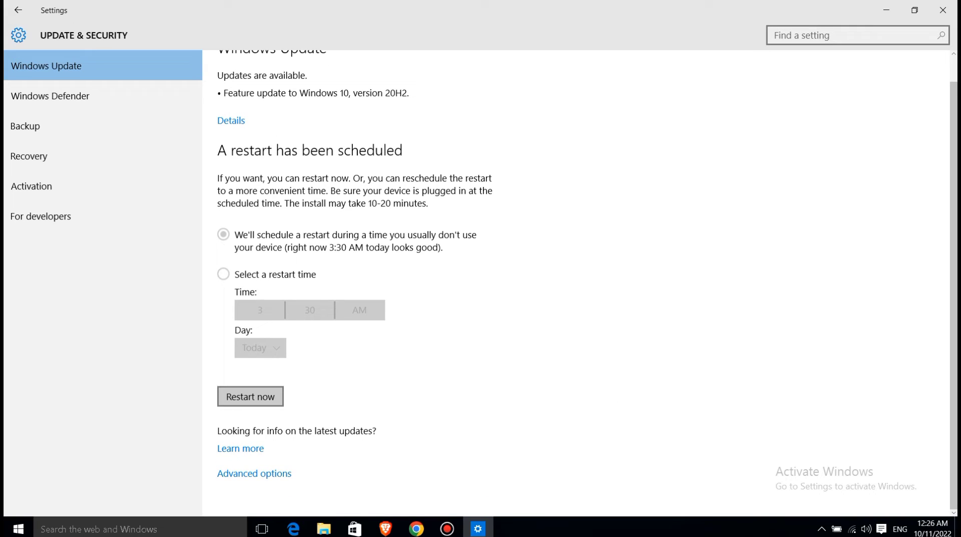
{"action": "left_click", "coordinate": [255, 473]}
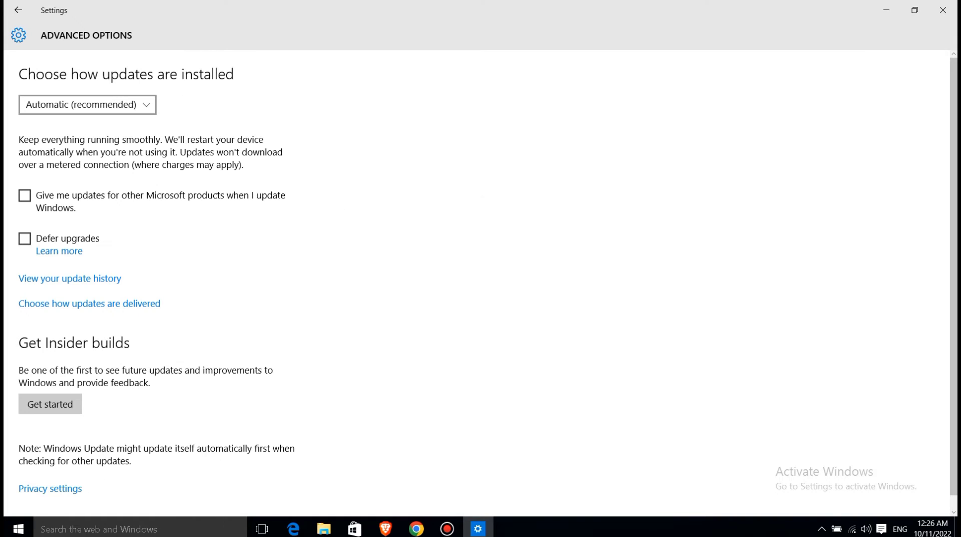
{"action": "left_click", "coordinate": [18, 10]}
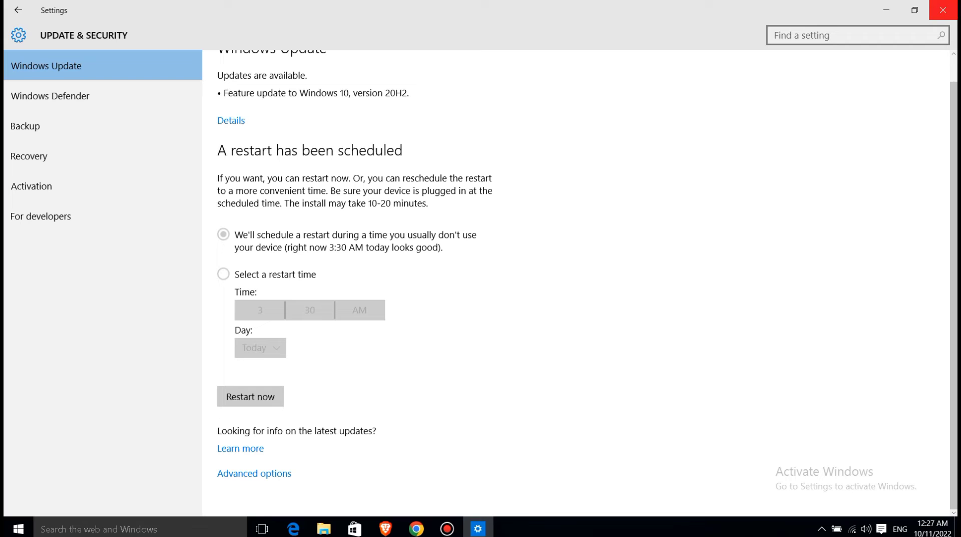
{"action": "left_click", "coordinate": [944, 10]}
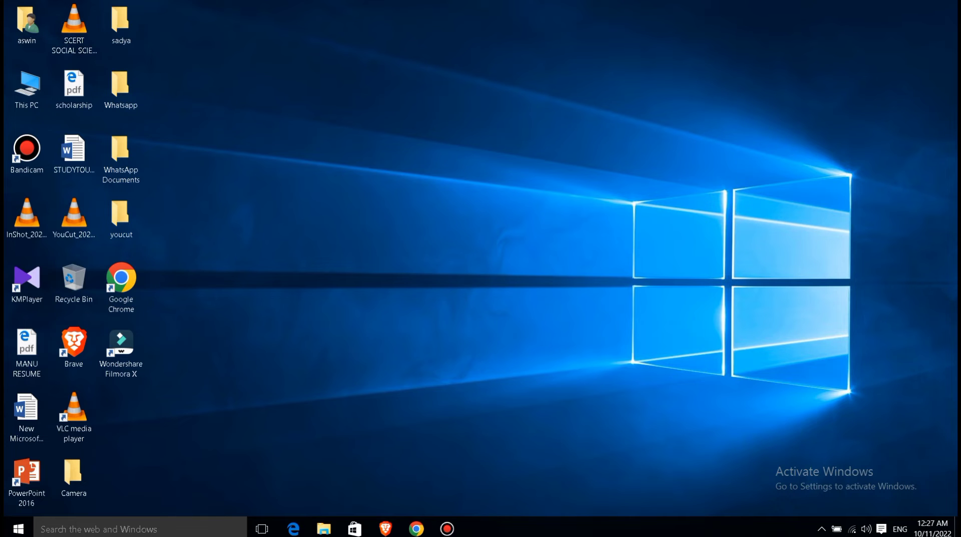
{"action": "right_click", "coordinate": [379, 203]}
{"action": "left_click", "coordinate": [396, 240]}
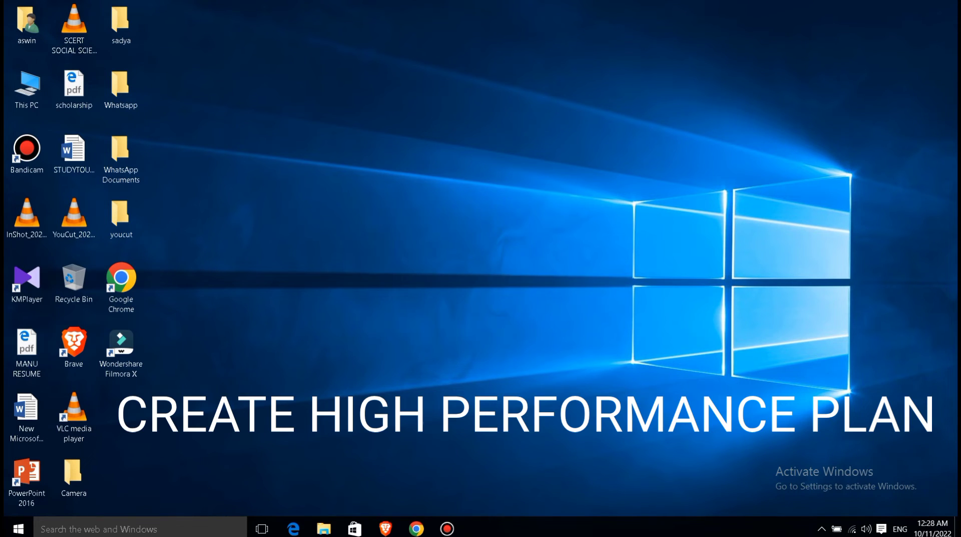
{"action": "right_click", "coordinate": [306, 260]}
{"action": "left_click", "coordinate": [340, 296]}
Search Windows for "power" and open Power Options
{"action": "left_click", "coordinate": [140, 529]}
{"action": "type", "text": "p"}
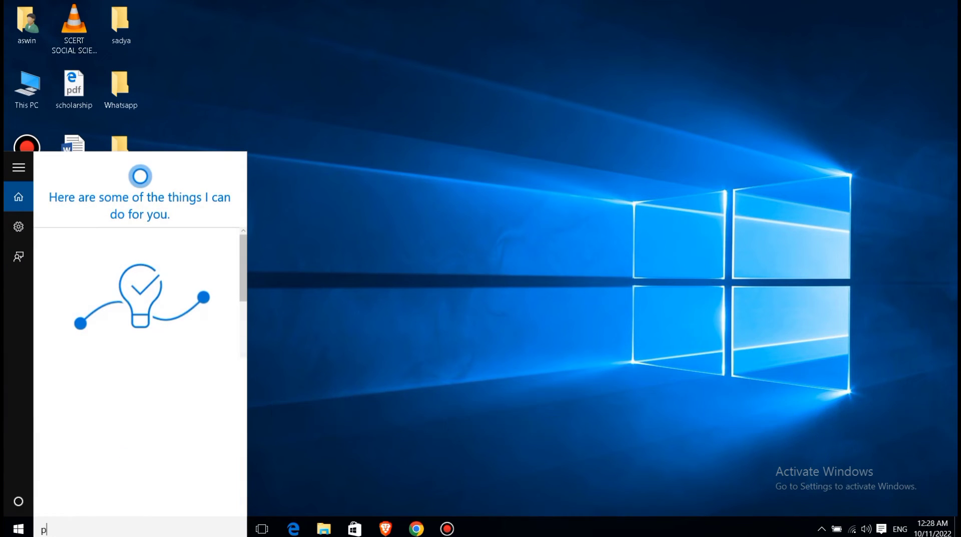
{"action": "type", "text": "ower"}
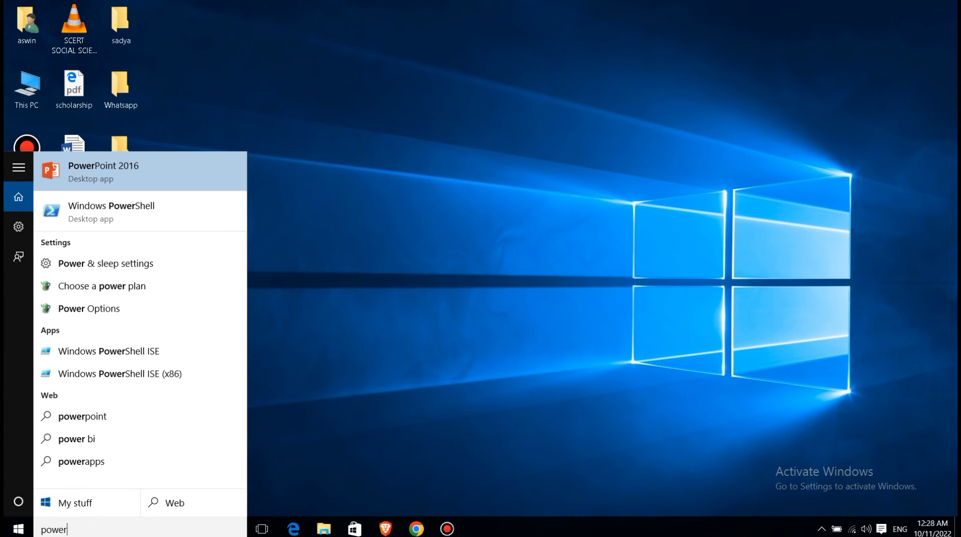
{"action": "left_click", "coordinate": [89, 308]}
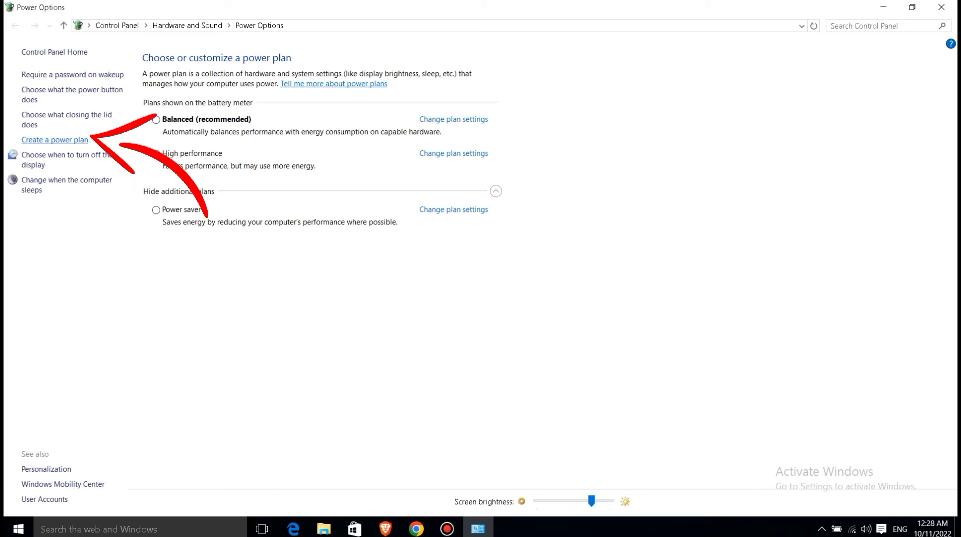
Create a power plan named "gaming mode" based on High performance, keeping its default display and sleep settings
{"action": "left_click", "coordinate": [55, 140]}
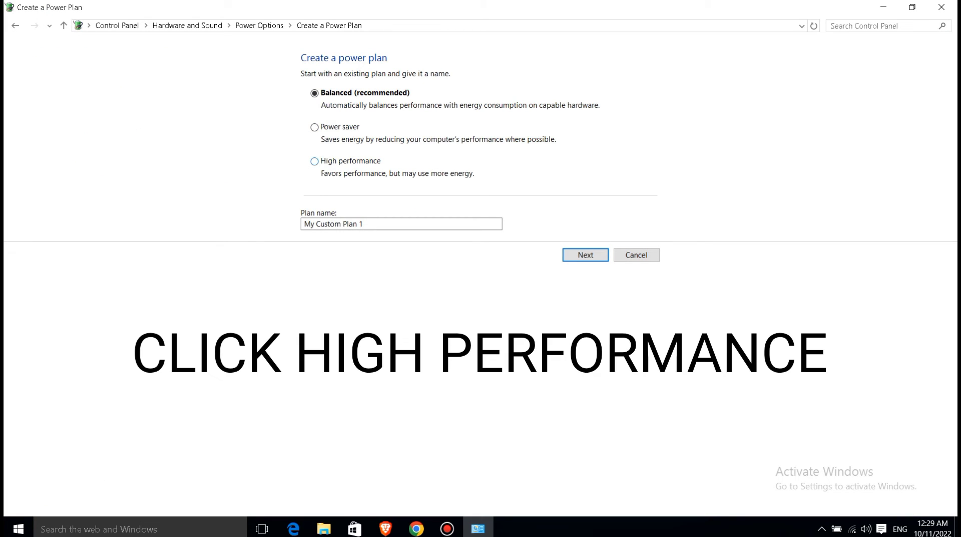
{"action": "left_click", "coordinate": [314, 161]}
{"action": "left_click_drag", "start_coordinate": [357, 224], "coordinate": [304, 224]}
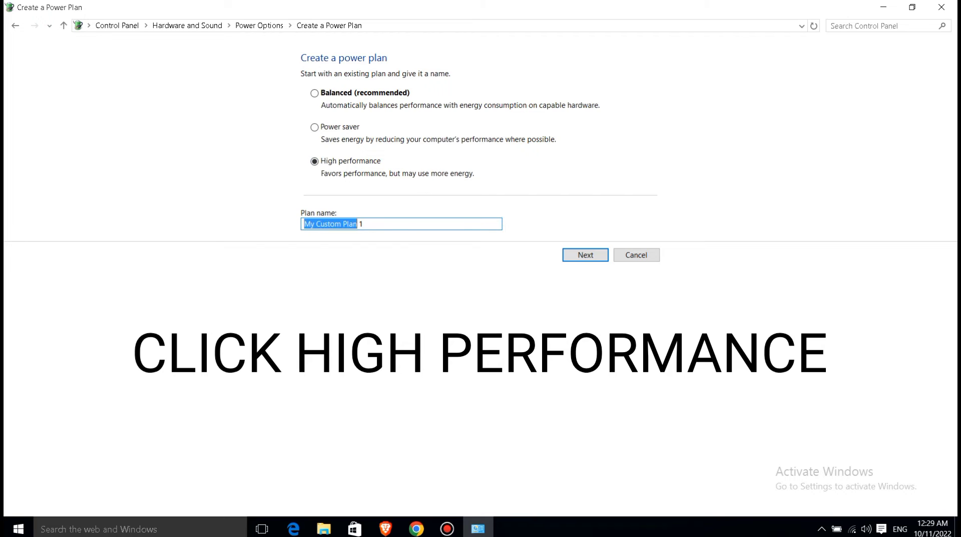
{"action": "left_click", "coordinate": [305, 224]}
{"action": "left_click_drag", "start_coordinate": [364, 224], "coordinate": [303, 224]}
{"action": "type", "text": "gaming"}
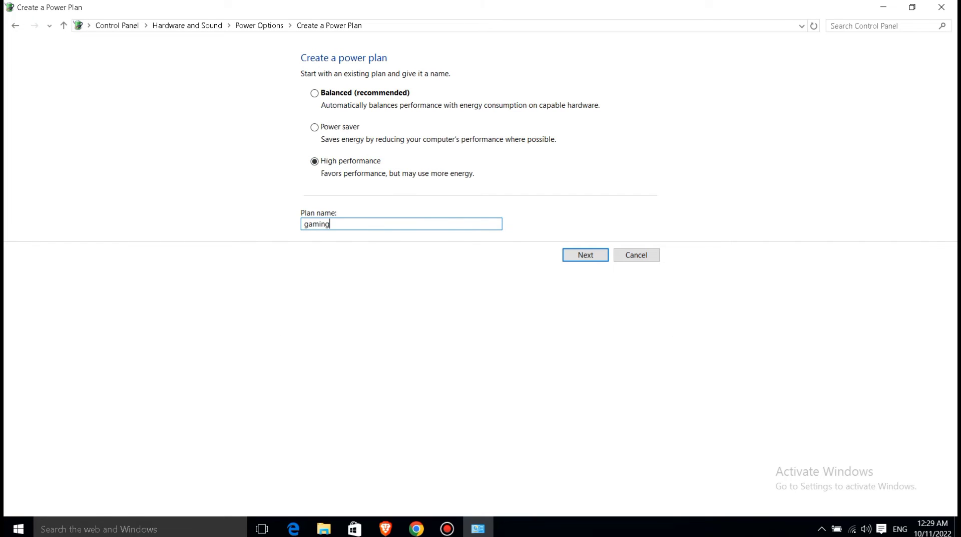
{"action": "type", "text": " mode"}
{"action": "left_click_drag", "start_coordinate": [353, 225], "coordinate": [325, 225]}
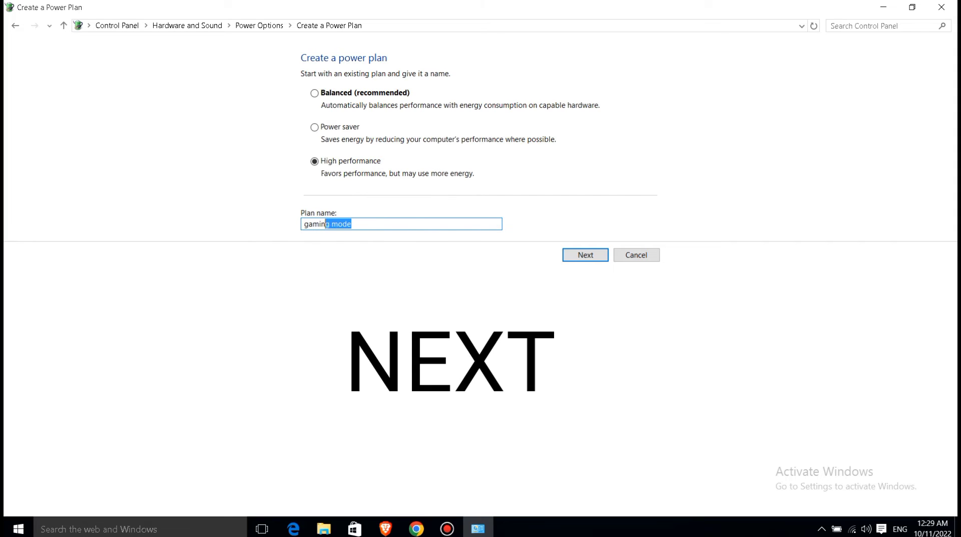
{"action": "left_click", "coordinate": [361, 224]}
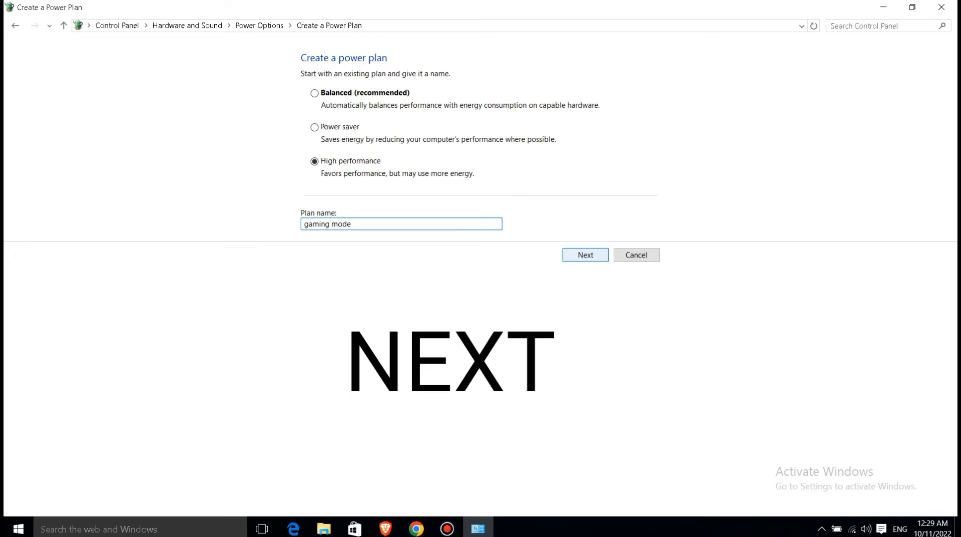
{"action": "key", "text": "Return"}
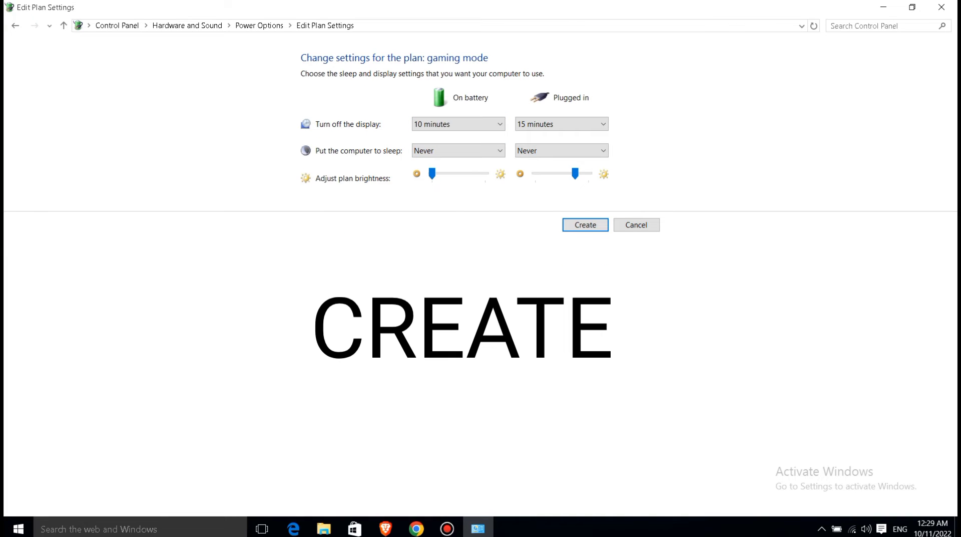
{"action": "key", "text": "Return"}
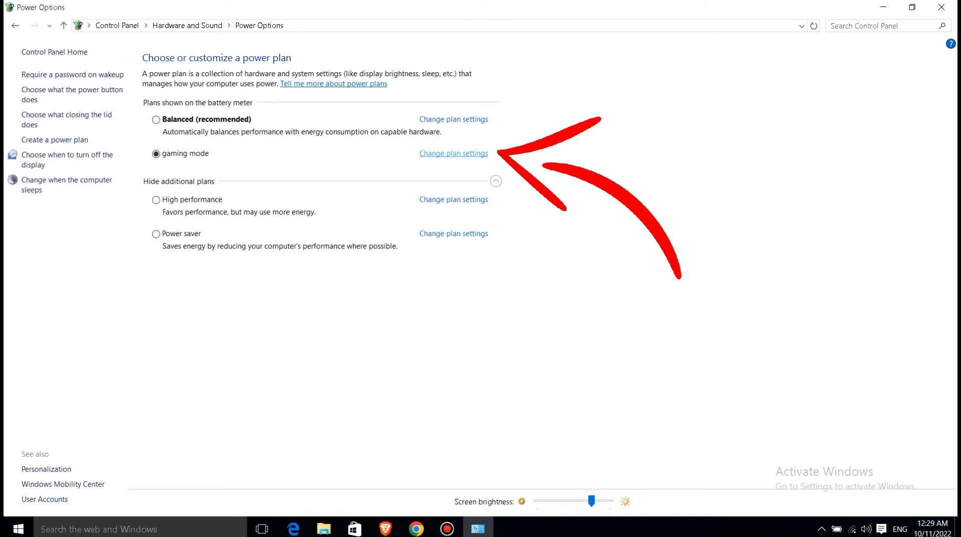
Open the advanced power settings of the gaming mode plan and expand the Intel(R) Graphics Power Plan options
{"action": "left_click", "coordinate": [453, 153]}
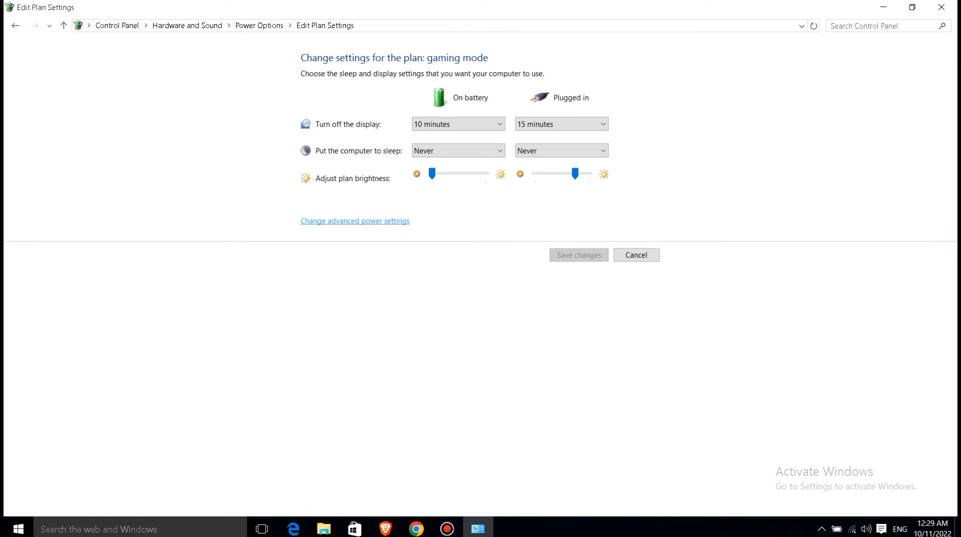
{"action": "left_click", "coordinate": [355, 221]}
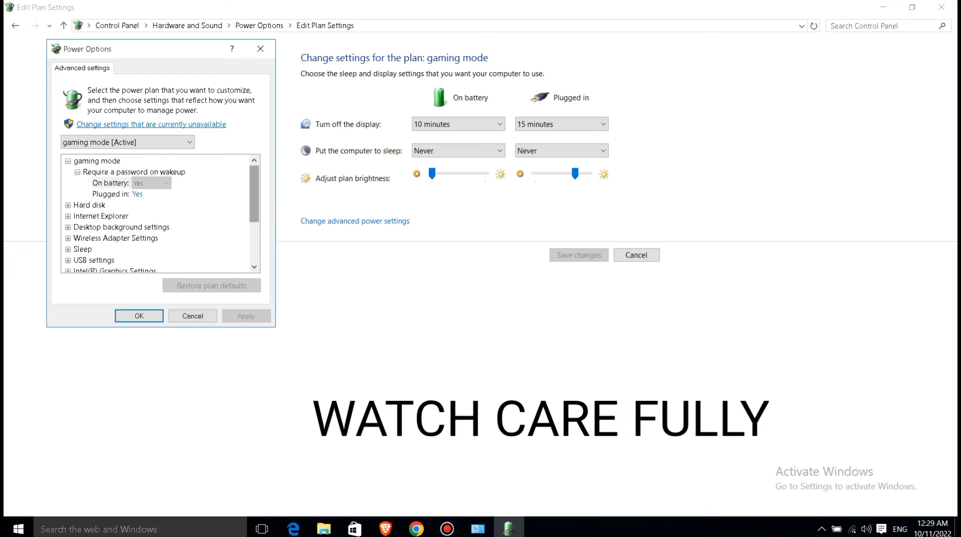
{"action": "scroll", "coordinate": [155, 213], "scroll_direction": "down", "scroll_amount": 3}
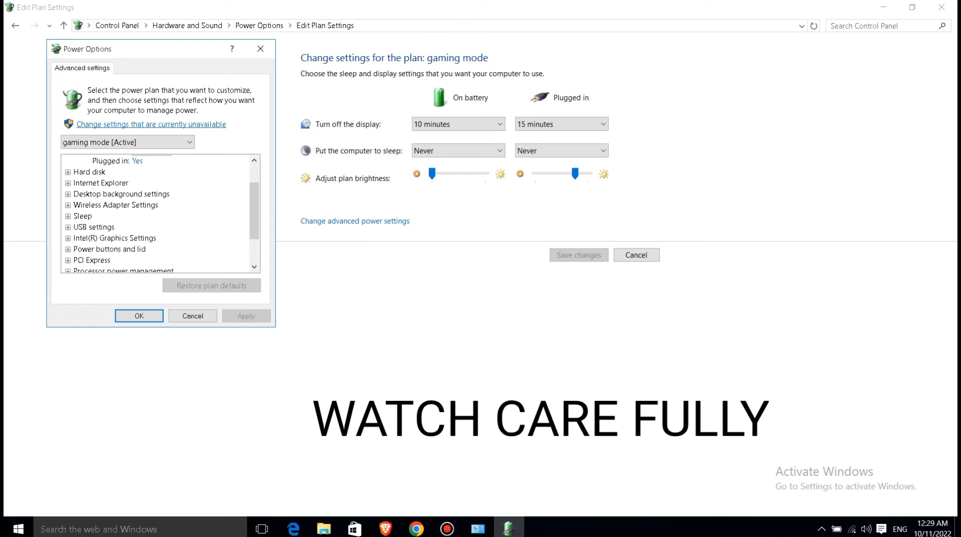
{"action": "left_click", "coordinate": [68, 238]}
{"action": "left_click", "coordinate": [89, 248]}
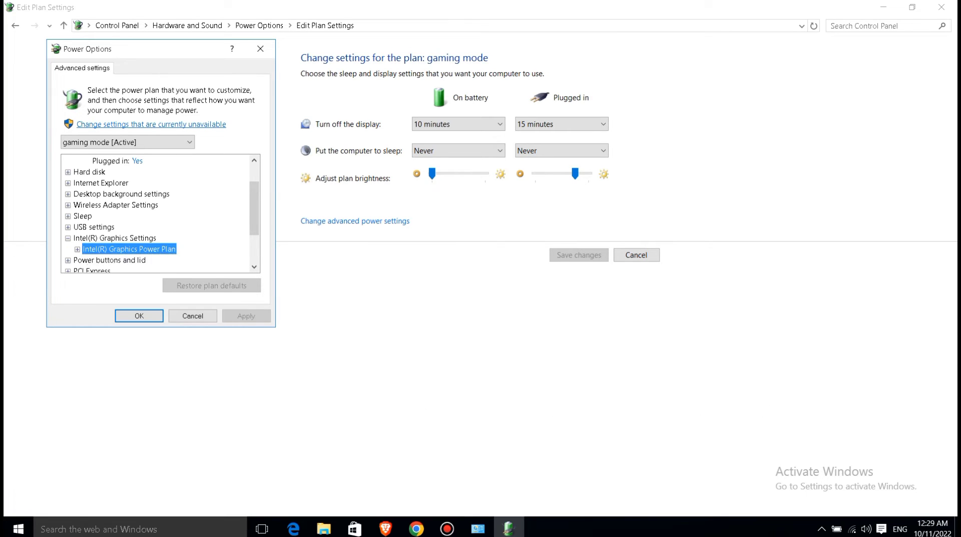
{"action": "double_click", "coordinate": [89, 249]}
{"action": "left_click_drag", "start_coordinate": [254, 209], "coordinate": [254, 218]}
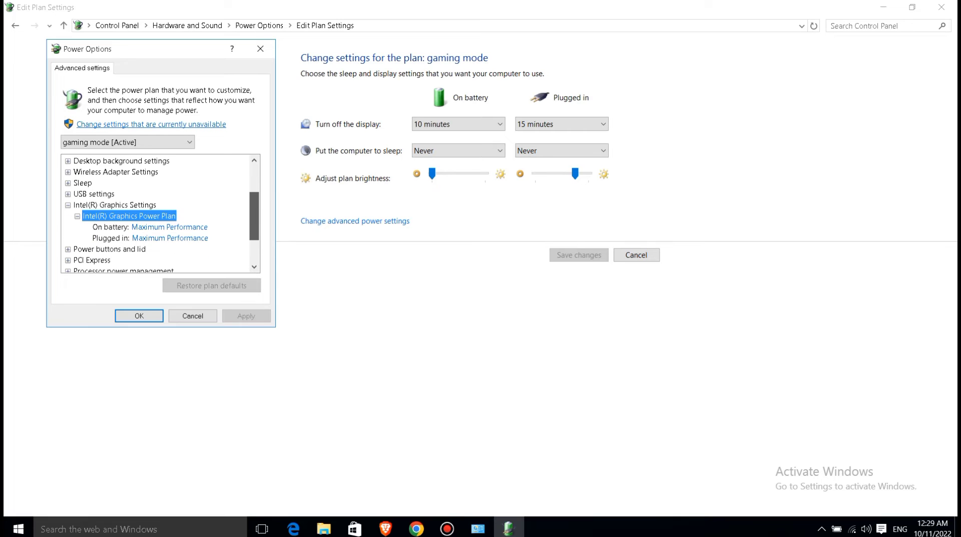
Set the Intel(R) Graphics Power Plan to Maximum Performance for both on battery and plugged in
{"action": "left_click", "coordinate": [204, 227]}
{"action": "left_click", "coordinate": [204, 227]}
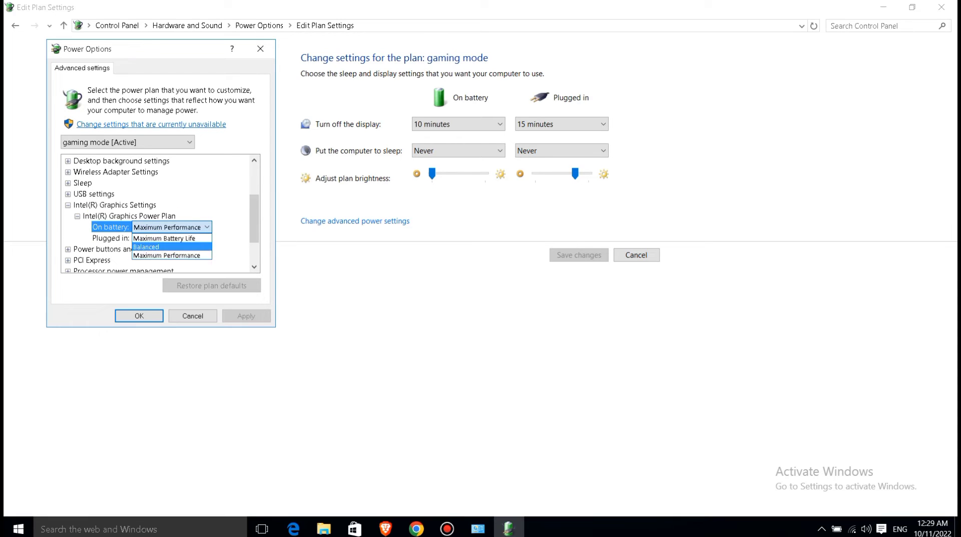
{"action": "left_click", "coordinate": [167, 256]}
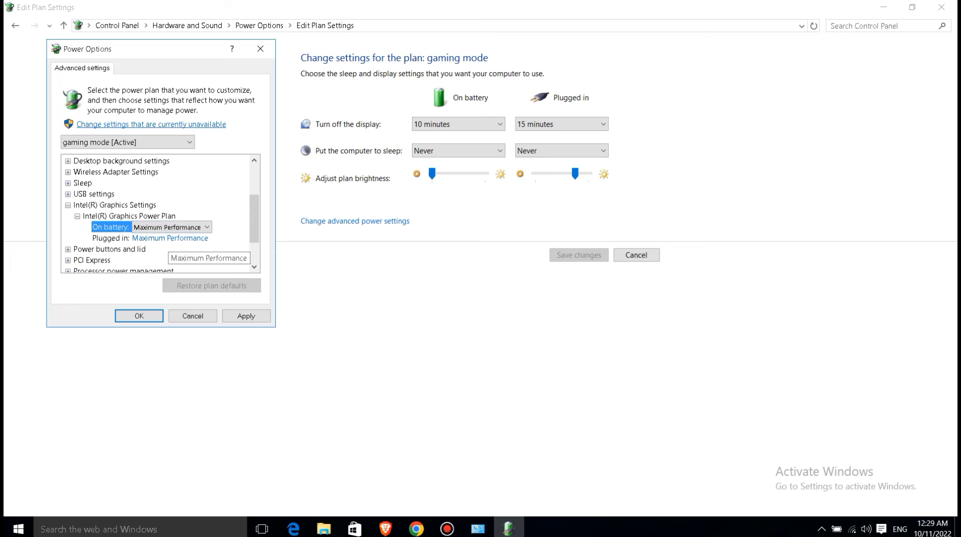
{"action": "left_click", "coordinate": [169, 238]}
{"action": "left_click", "coordinate": [172, 239]}
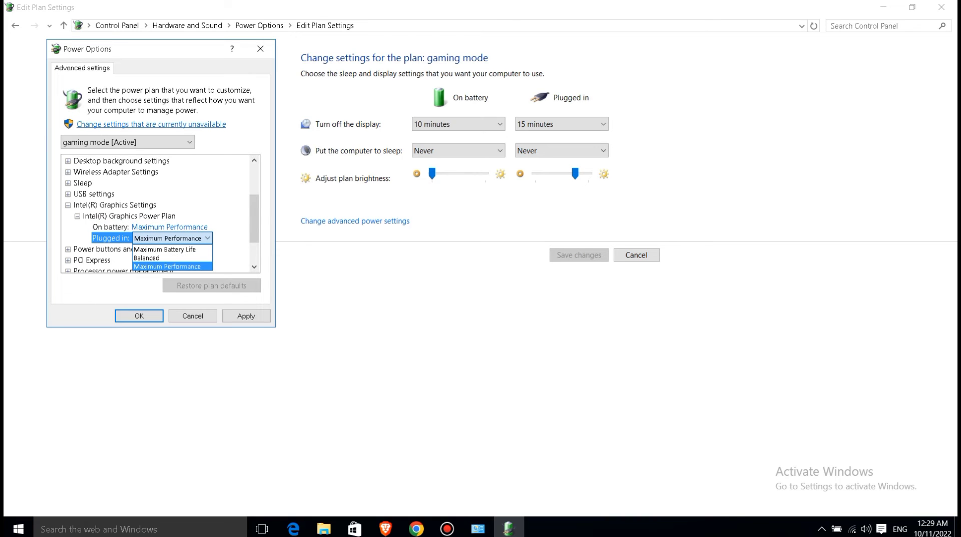
{"action": "left_click", "coordinate": [167, 266]}
Review the minimum processor state and system cooling policy, and set the plugged-in maximum processor state to 100%
{"action": "left_click_drag", "start_coordinate": [254, 219], "coordinate": [254, 237]}
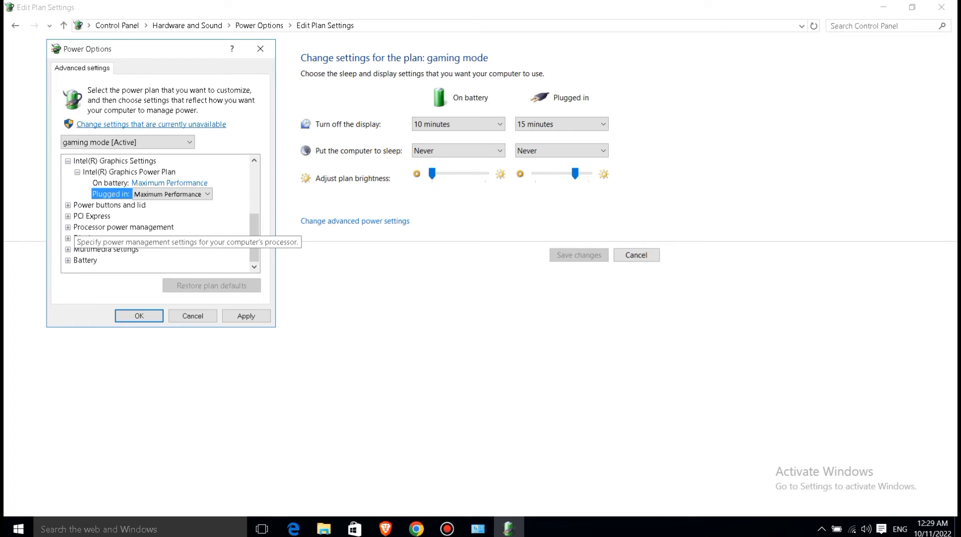
{"action": "left_click", "coordinate": [67, 227]}
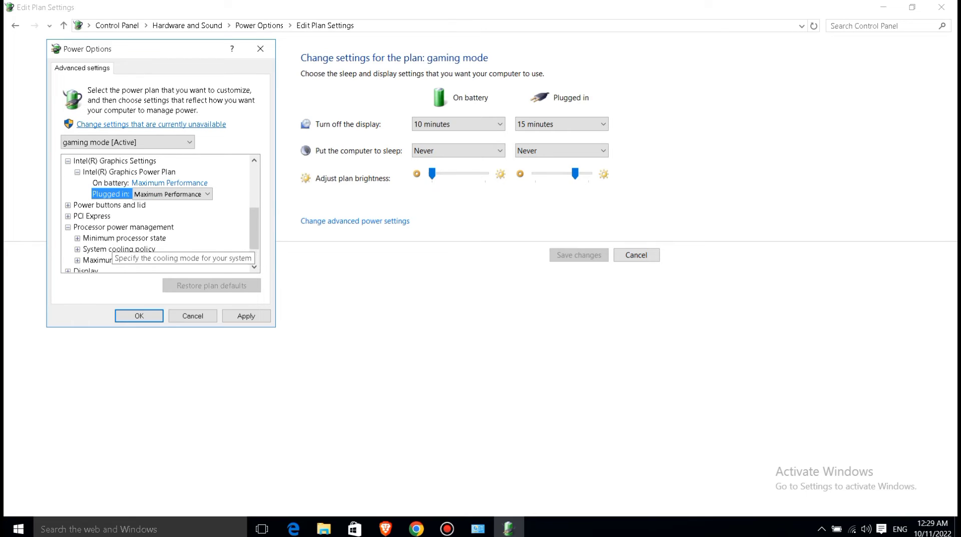
{"action": "left_click", "coordinate": [77, 238]}
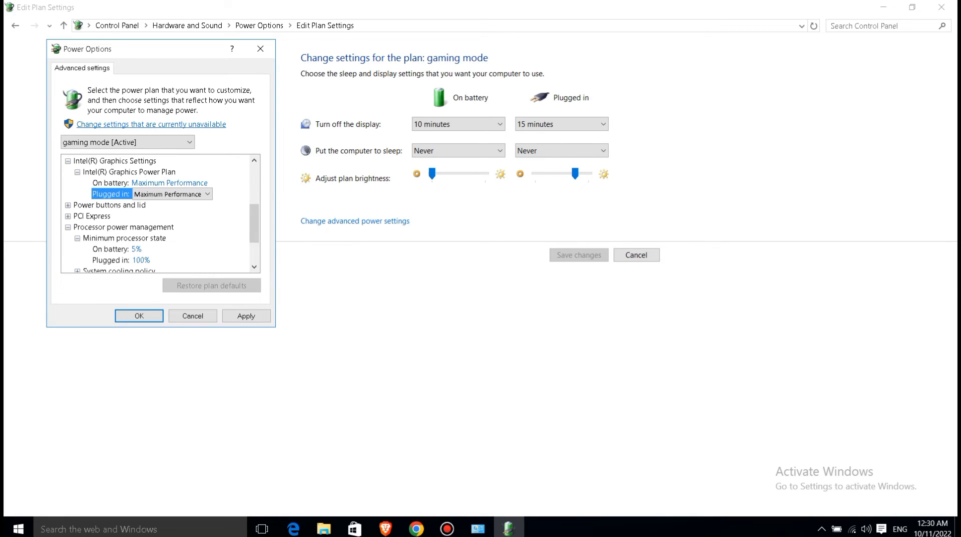
{"action": "left_click", "coordinate": [77, 237]}
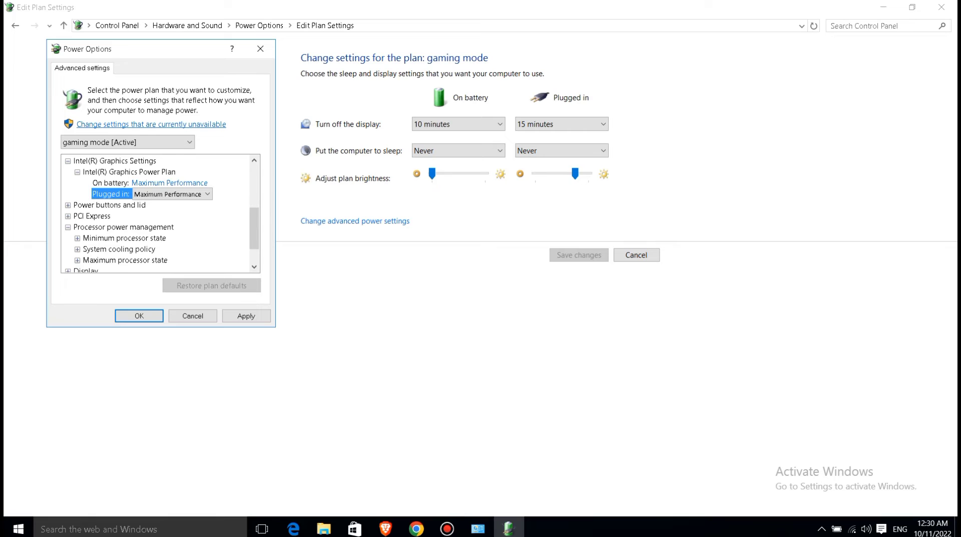
{"action": "left_click", "coordinate": [77, 248]}
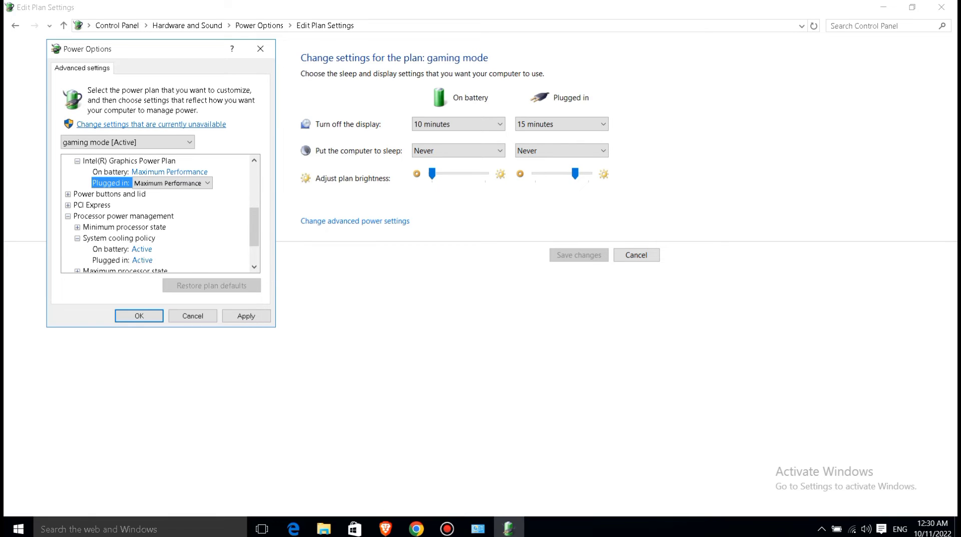
{"action": "left_click", "coordinate": [77, 237]}
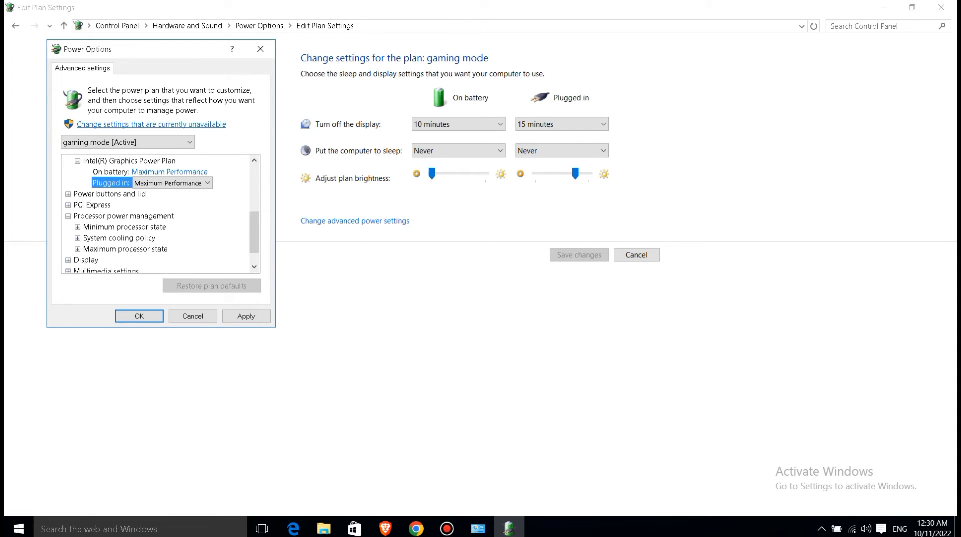
{"action": "left_click", "coordinate": [77, 248]}
{"action": "left_click", "coordinate": [144, 259]}
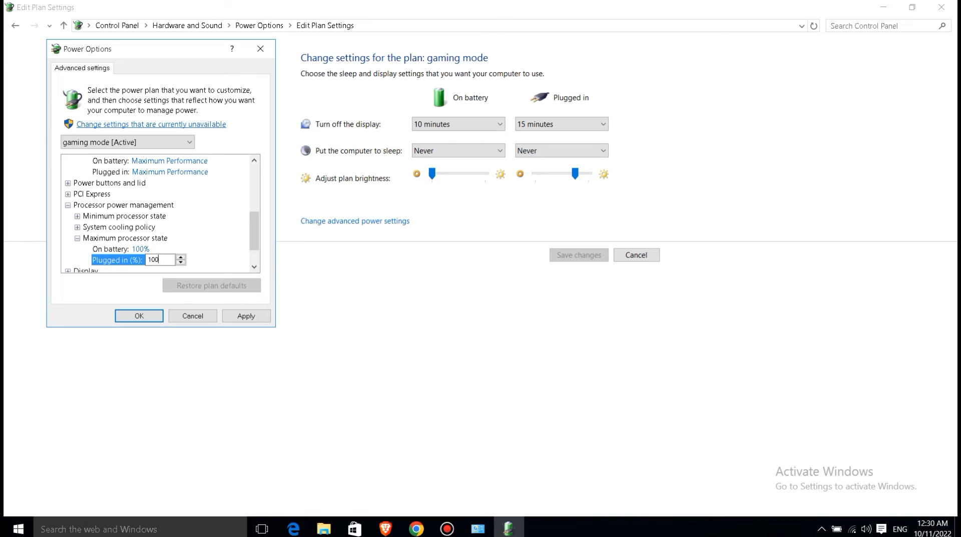
{"action": "left_click_drag", "start_coordinate": [160, 259], "coordinate": [144, 259]}
{"action": "type", "text": "100"}
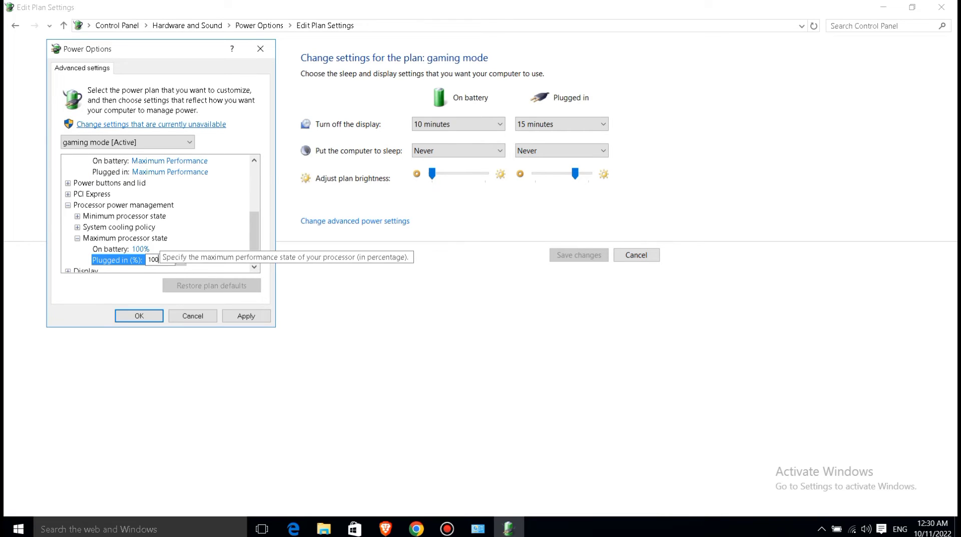
Expand the Battery settings, then apply the advanced power settings and leave the plan's edit page
{"action": "scroll", "coordinate": [100, 260], "scroll_direction": "down", "scroll_amount": 1}
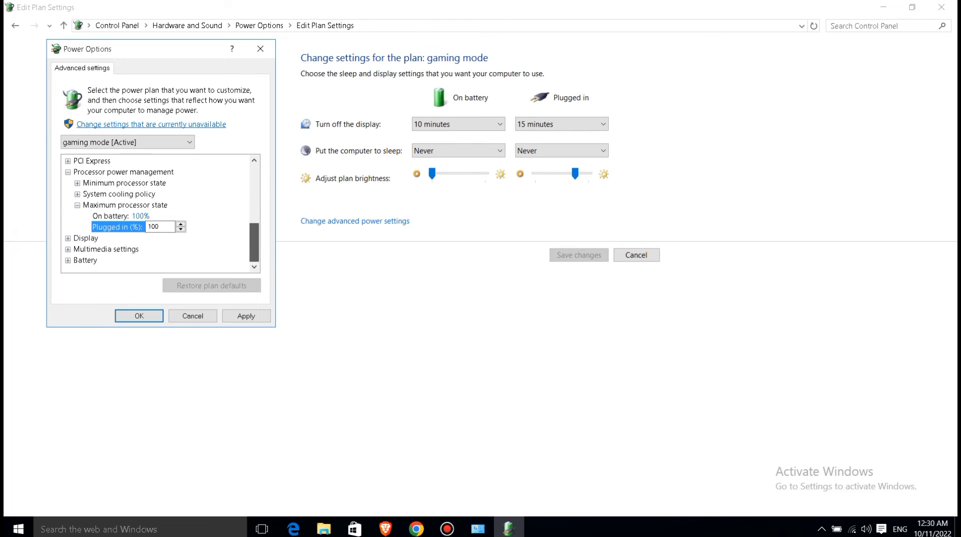
{"action": "left_click", "coordinate": [68, 260]}
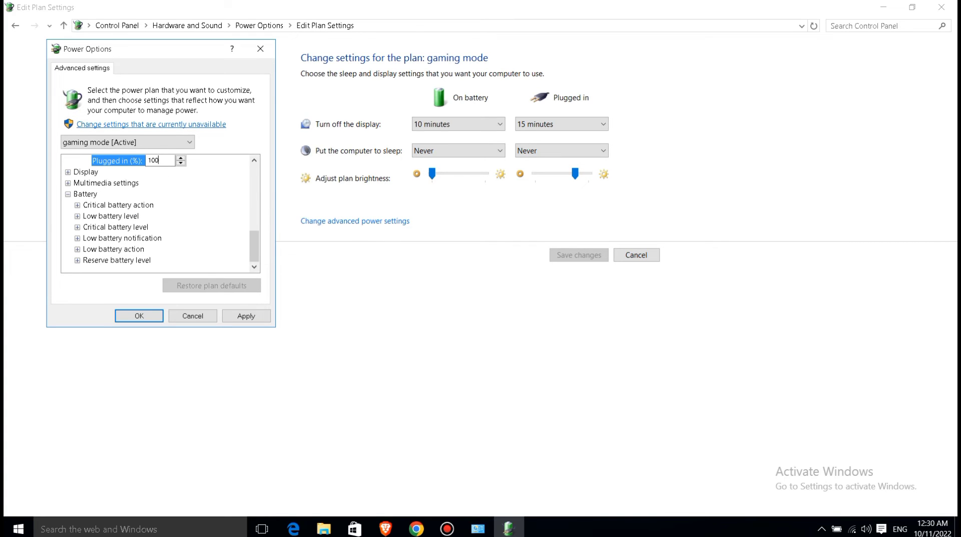
{"action": "left_click", "coordinate": [246, 315]}
{"action": "key", "text": "Return"}
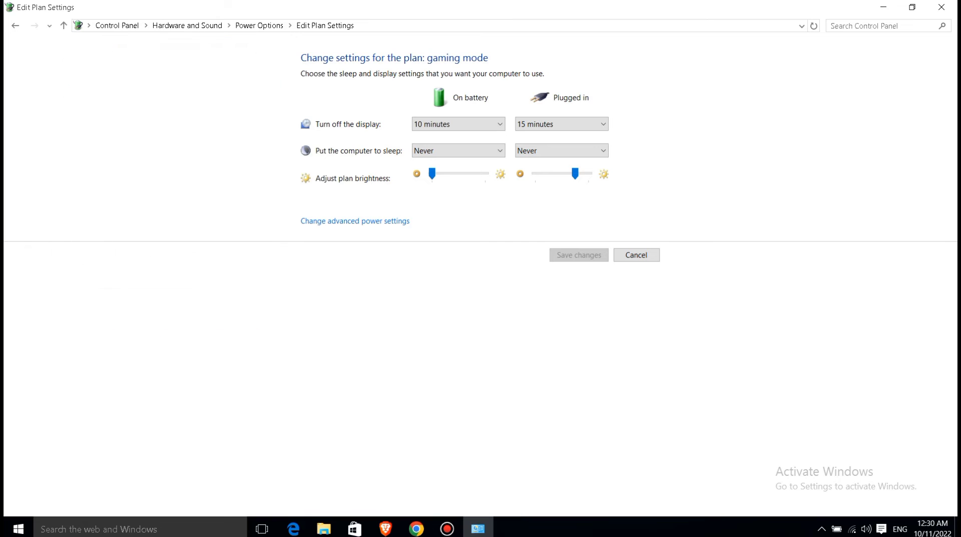
{"action": "left_click", "coordinate": [637, 255]}
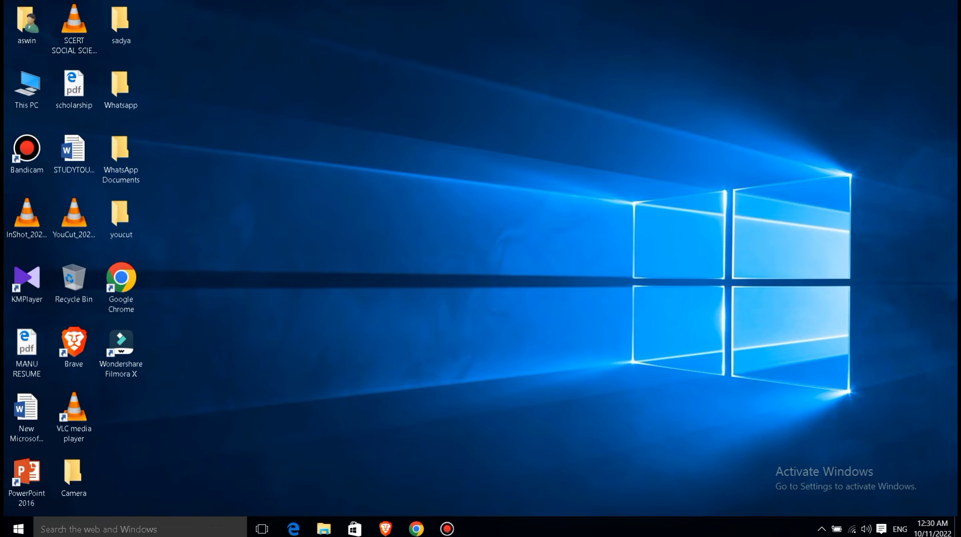
Open Intel Graphics Settings from the desktop and go to its Power settings
{"action": "right_click", "coordinate": [503, 71]}
{"action": "right_click", "coordinate": [385, 105]}
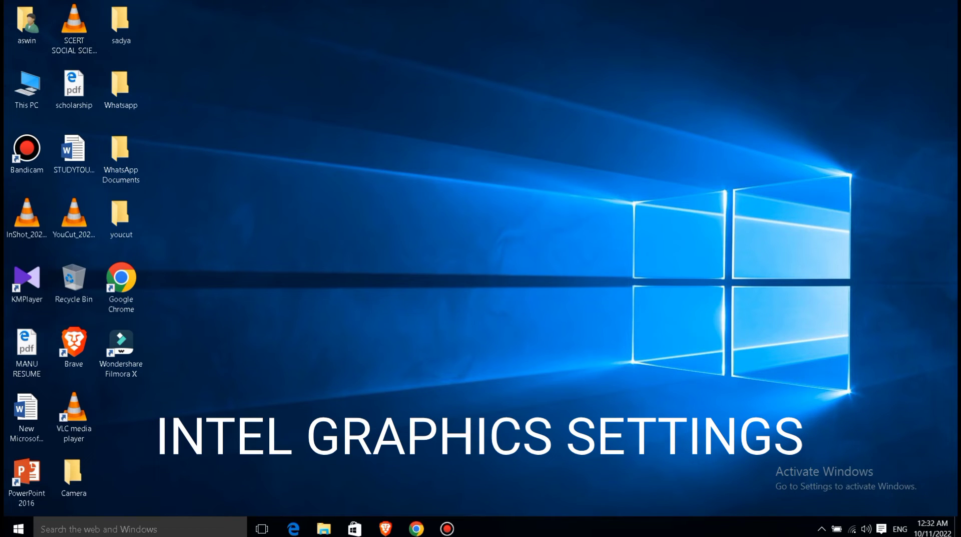
{"action": "right_click", "coordinate": [360, 197]}
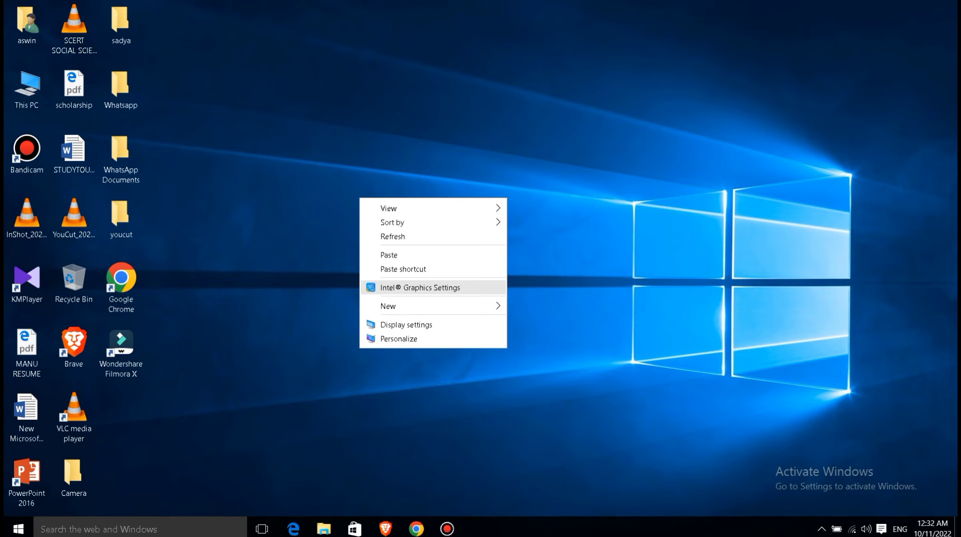
{"action": "left_click", "coordinate": [420, 287]}
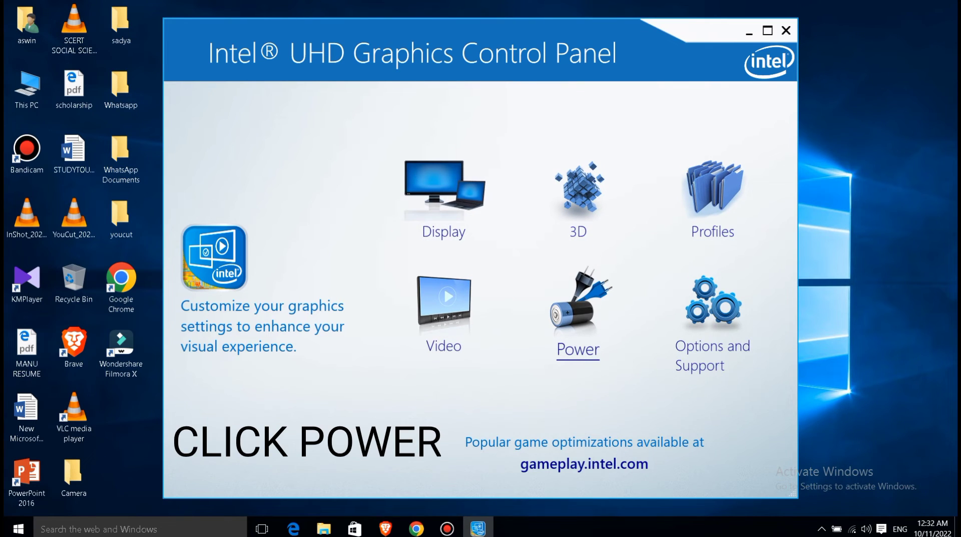
{"action": "left_click", "coordinate": [578, 321]}
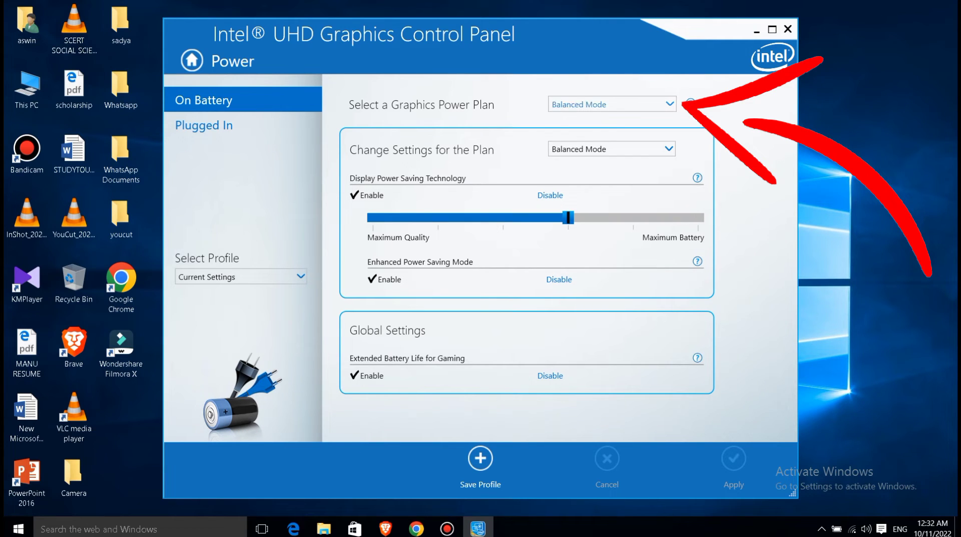
Set the on-battery graphics power plan to Maximum Performance, keeping that plan selected for its detailed settings
{"action": "left_click", "coordinate": [612, 104]}
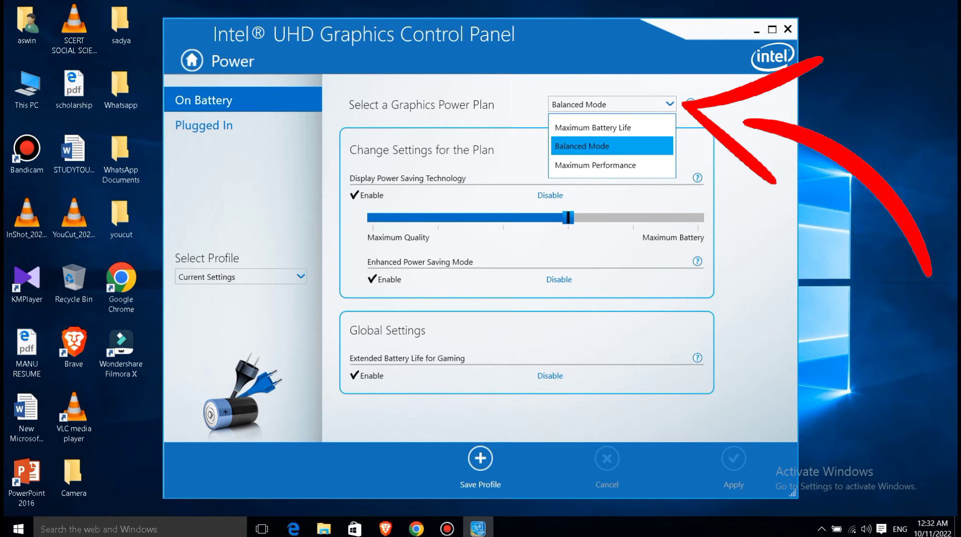
{"action": "left_click", "coordinate": [612, 165]}
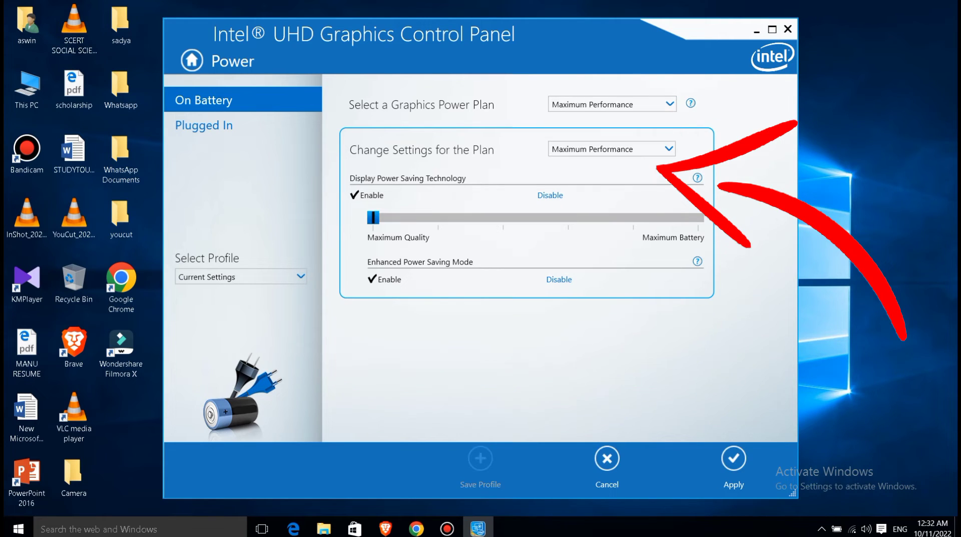
{"action": "key", "text": "alt+Down"}
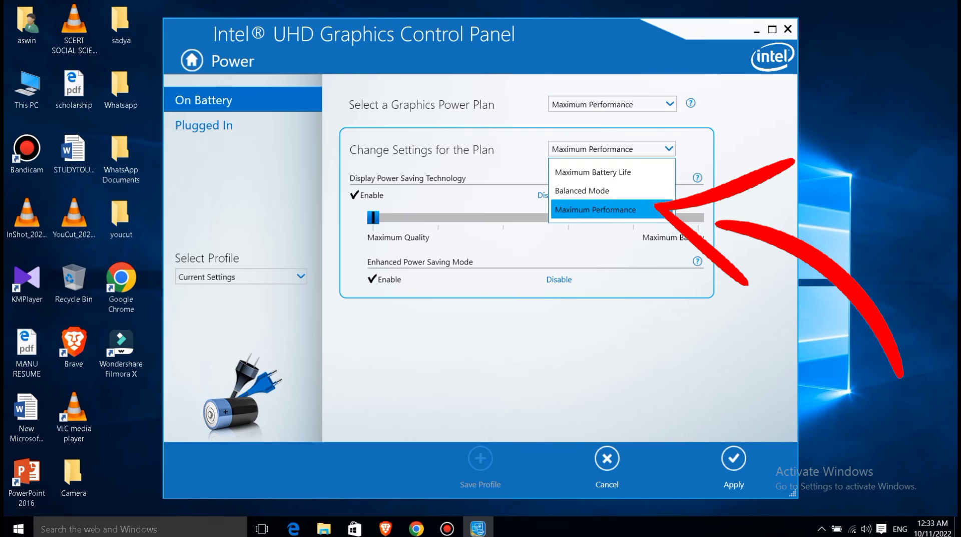
{"action": "key", "text": "Return"}
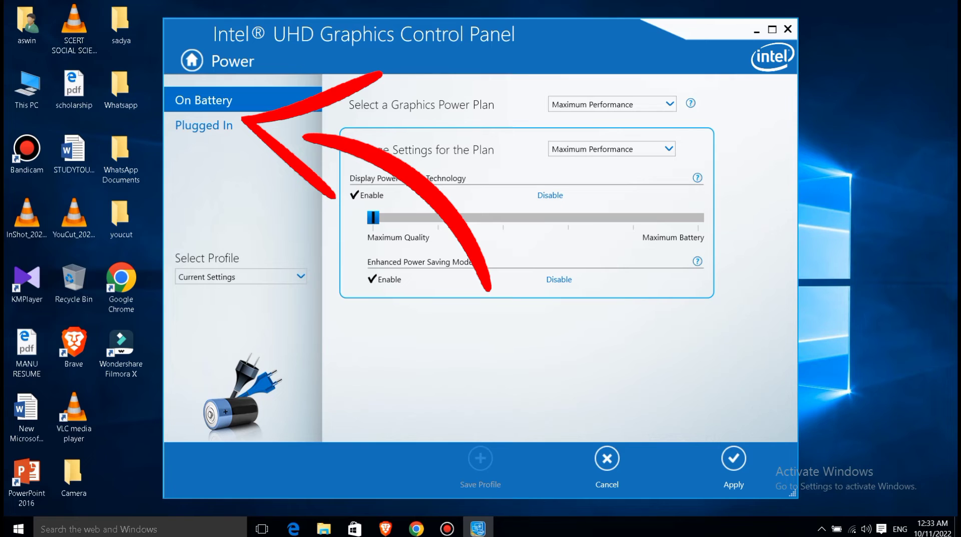
Choose Maximum Performance as the graphics power plan for the plugged-in state
{"action": "left_click", "coordinate": [204, 125]}
{"action": "left_click", "coordinate": [204, 125]}
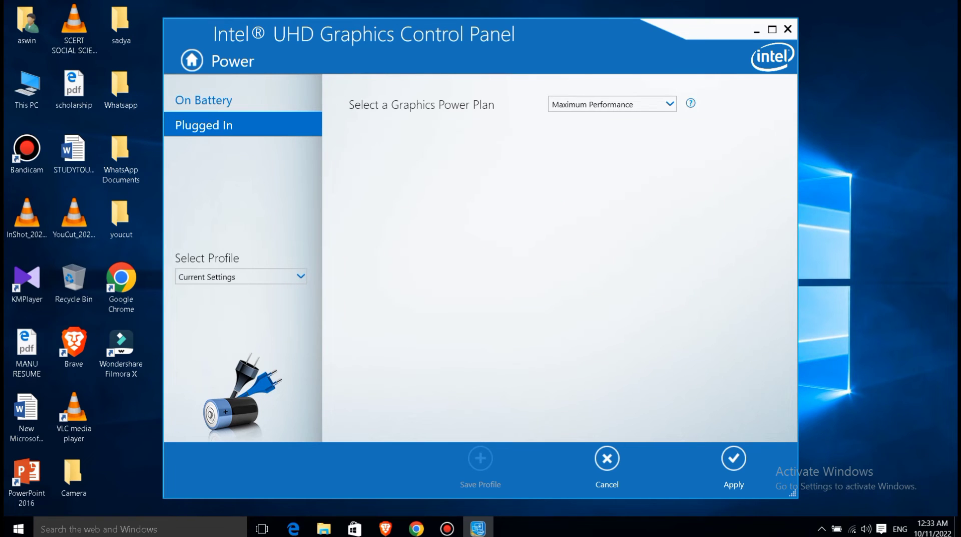
{"action": "left_click", "coordinate": [612, 104]}
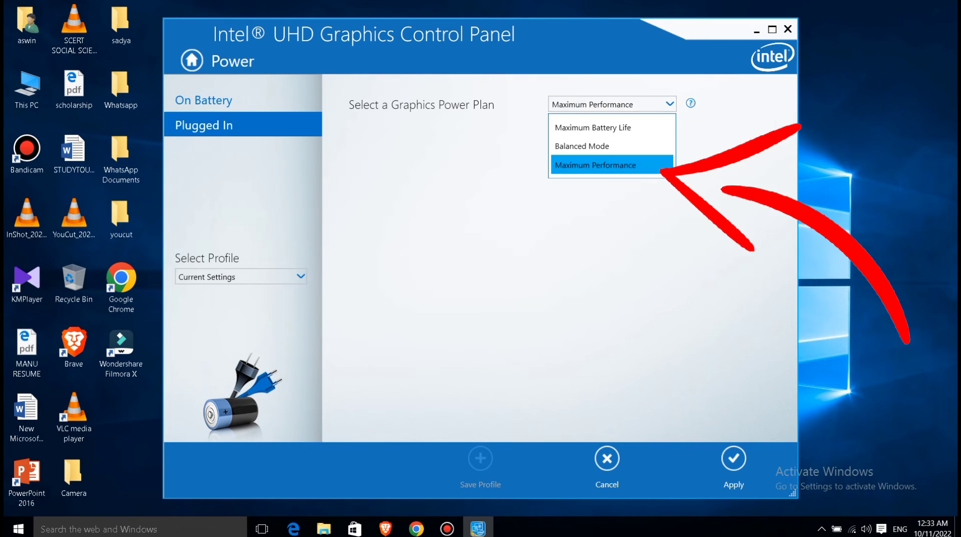
{"action": "left_click", "coordinate": [596, 165]}
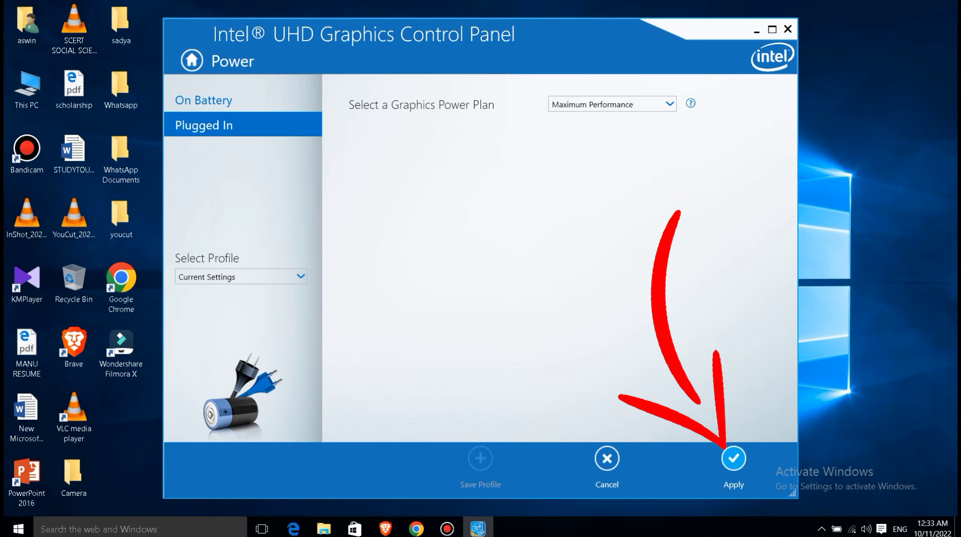
Apply and keep the new graphics power settings, and close the Intel UHD Graphics Control Panel
{"action": "left_click", "coordinate": [733, 458]}
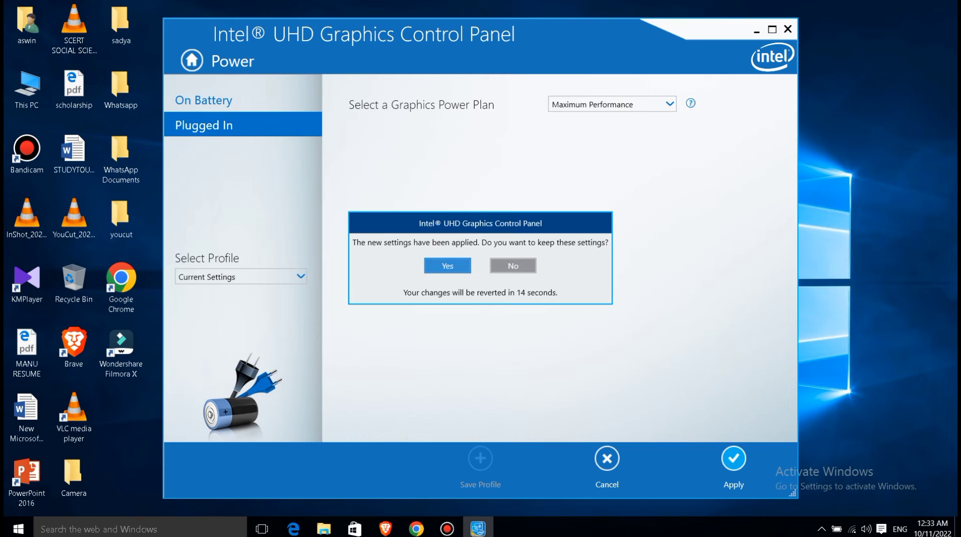
{"action": "left_click", "coordinate": [447, 266]}
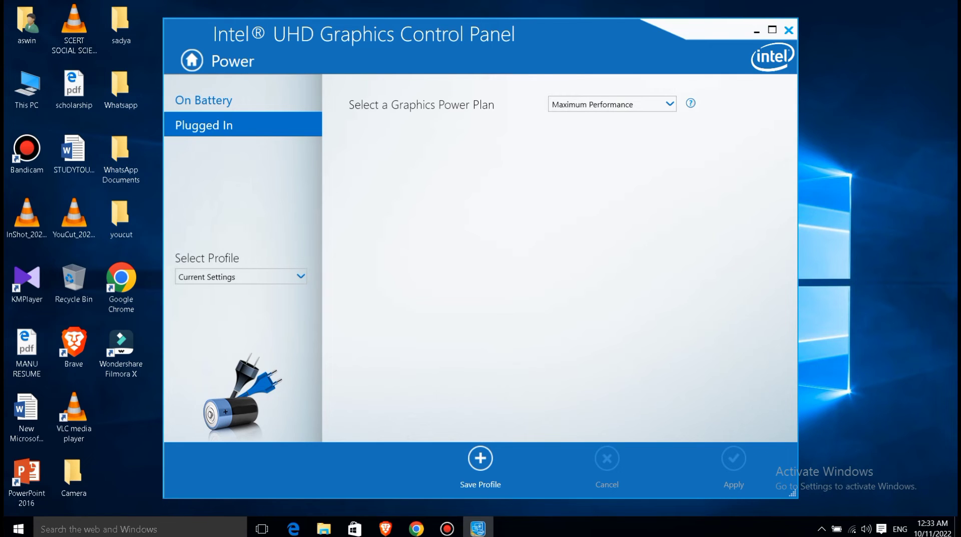
{"action": "left_click", "coordinate": [789, 30]}
{"action": "right_click", "coordinate": [371, 155]}
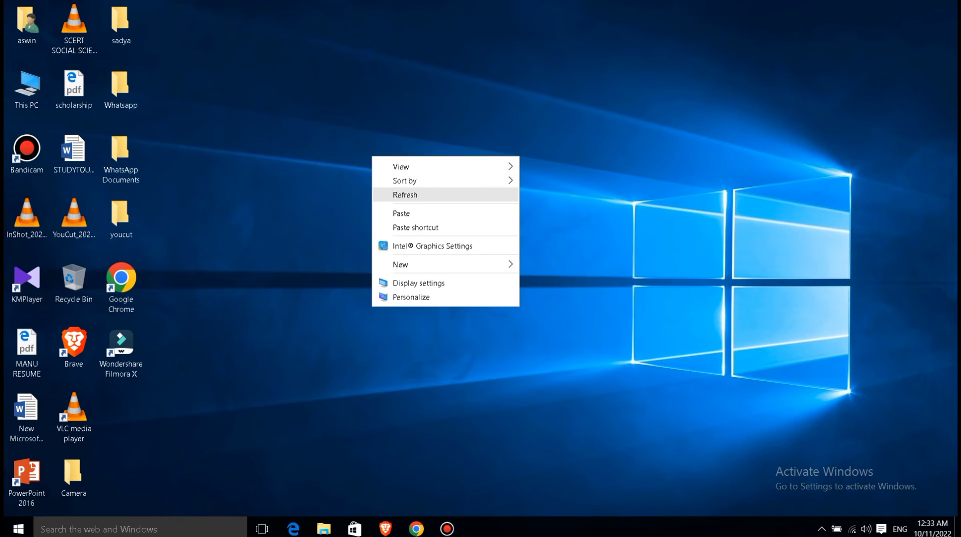
{"action": "right_click", "coordinate": [410, 192]}
{"action": "left_click", "coordinate": [443, 231]}
{"action": "right_click", "coordinate": [334, 148]}
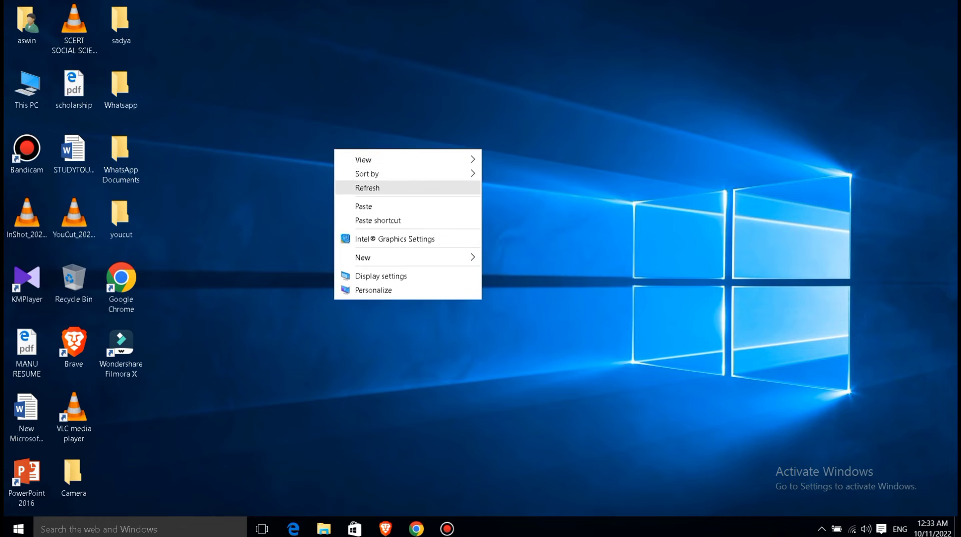
{"action": "left_click", "coordinate": [367, 187]}
Open Control Panel through a Windows search and bring up its list of programs that can be uninstalled
{"action": "key", "text": "super+s"}
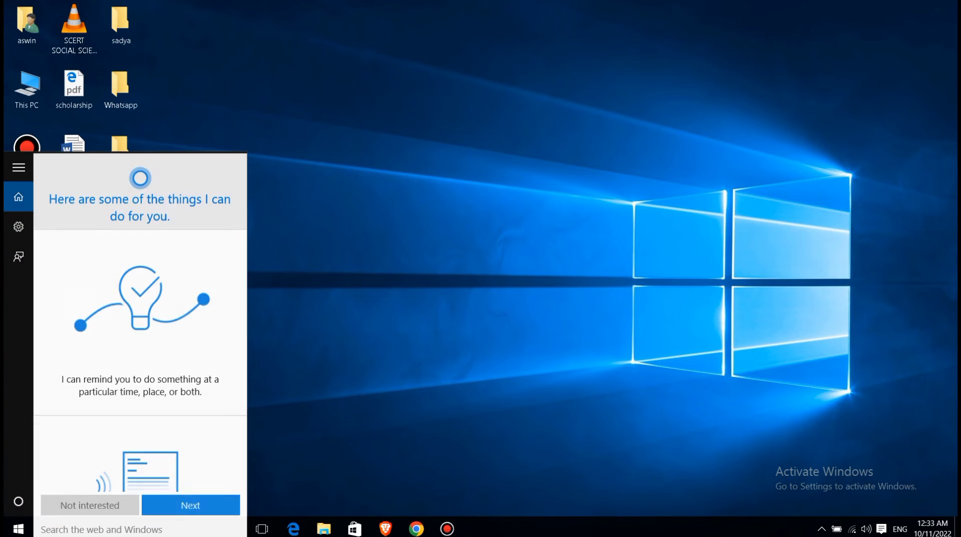
{"action": "type", "text": "contr"}
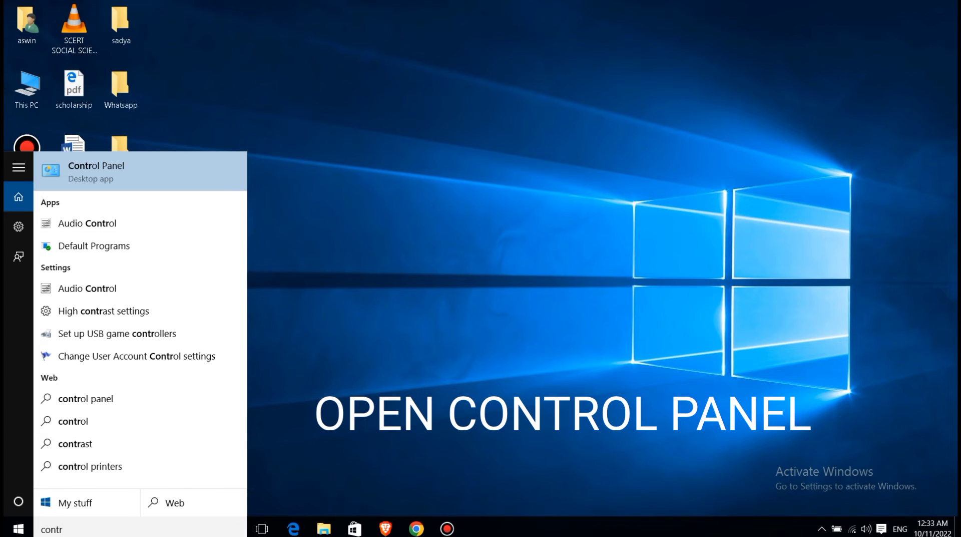
{"action": "key", "text": "Return"}
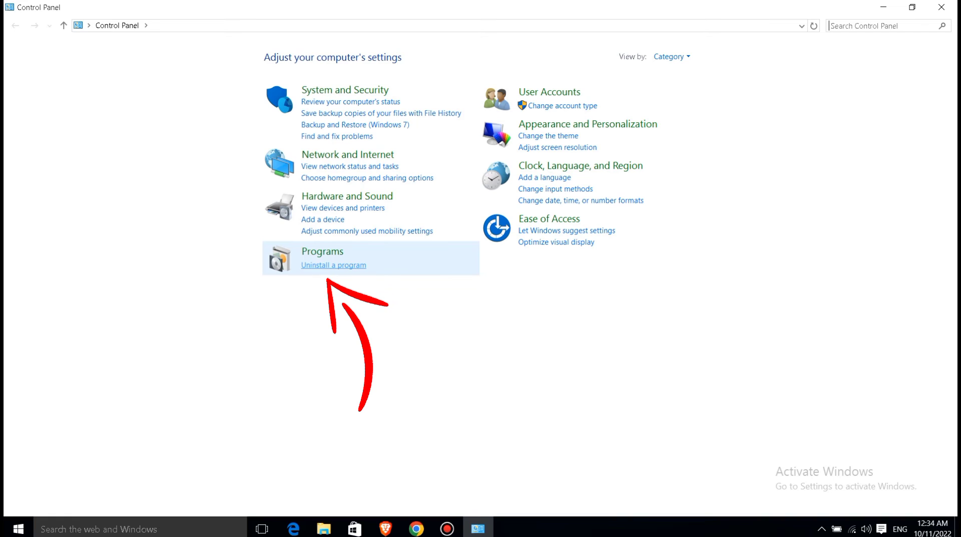
{"action": "left_click", "coordinate": [334, 265]}
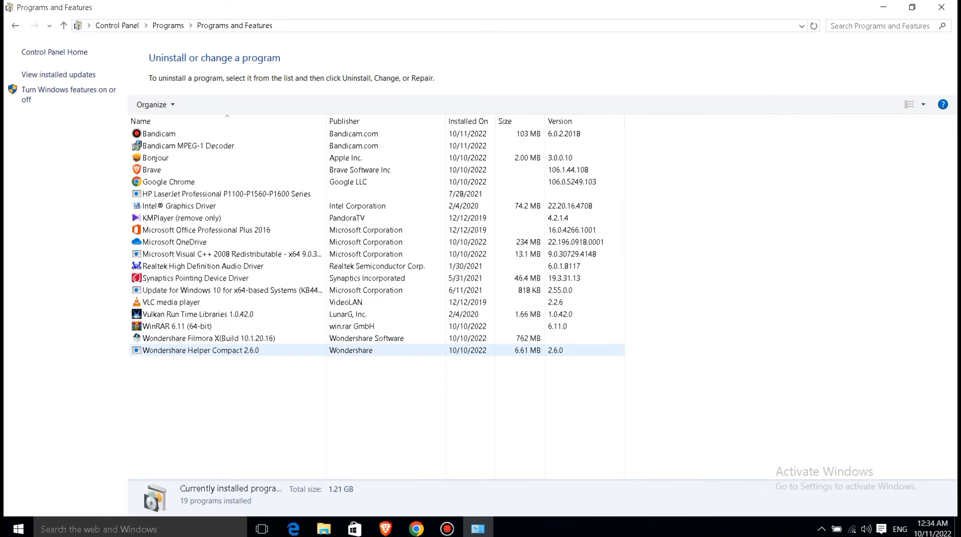
Refresh the list of installed programs and close the Programs and Features window
{"action": "right_click", "coordinate": [216, 379]}
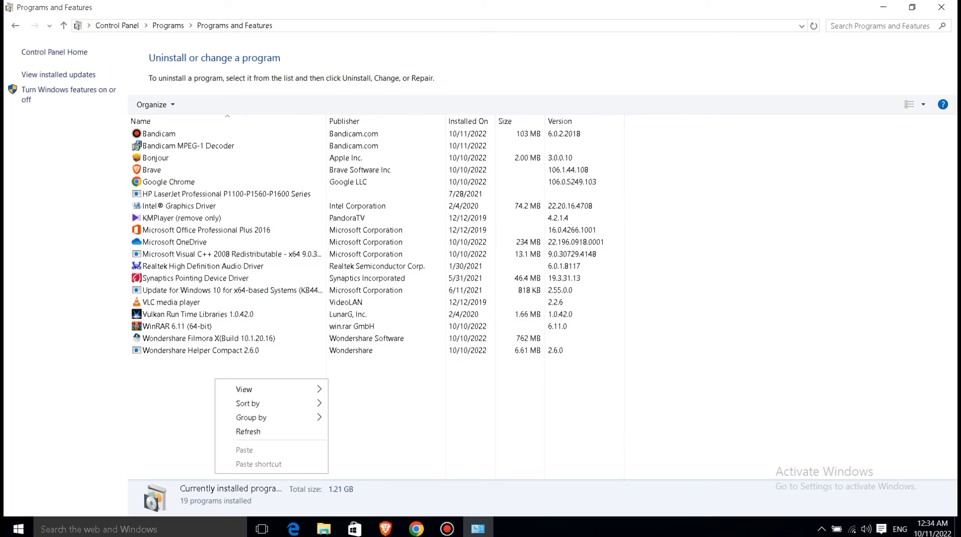
{"action": "left_click", "coordinate": [248, 431]}
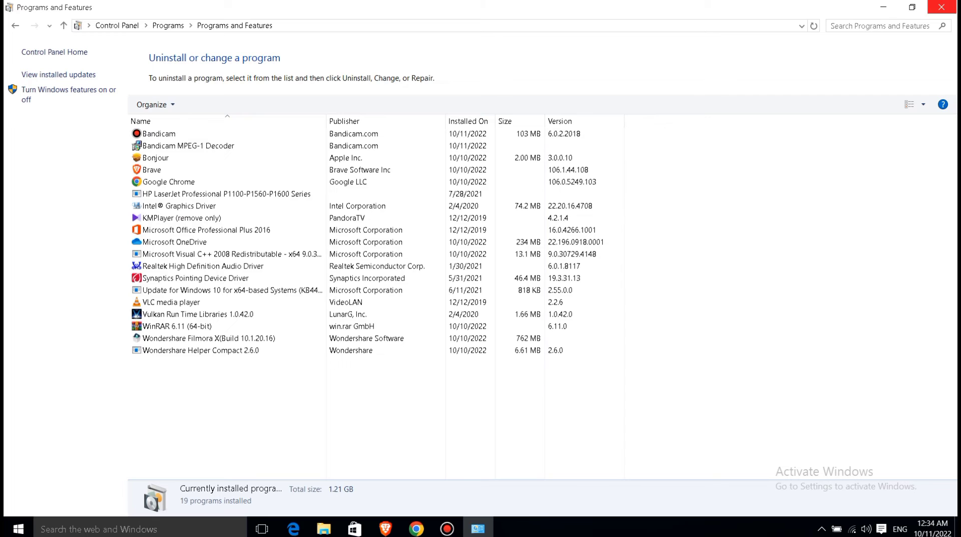
{"action": "left_click", "coordinate": [941, 6]}
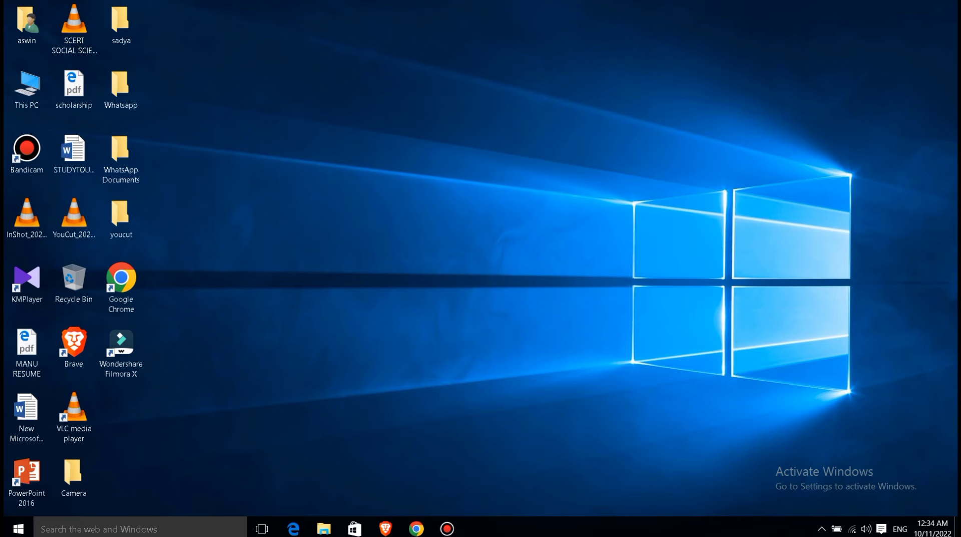
{"action": "right_click", "coordinate": [369, 103]}
{"action": "left_click", "coordinate": [393, 140]}
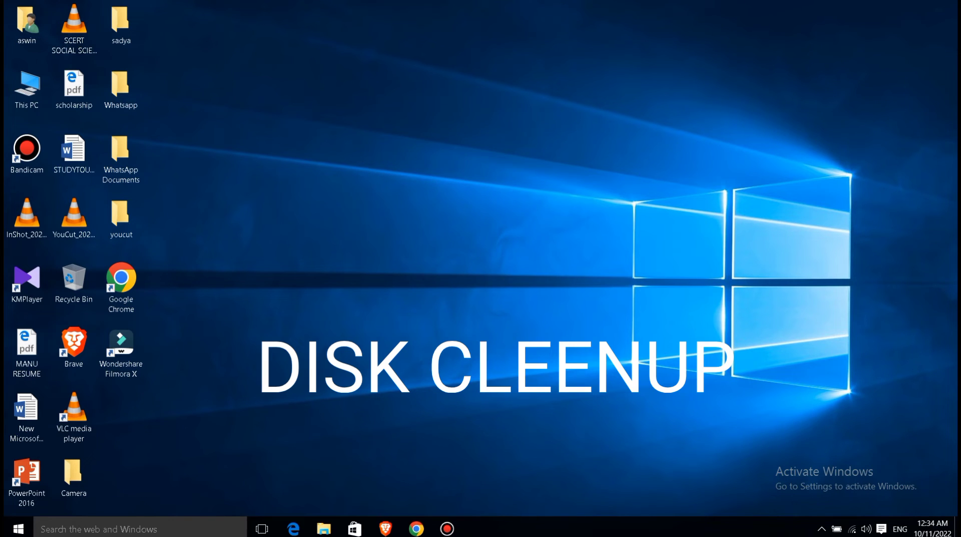
Start Disk Cleanup from the properties of Local Disk (C:), and close the This PC and drive properties windows
{"action": "double_click", "coordinate": [29, 76]}
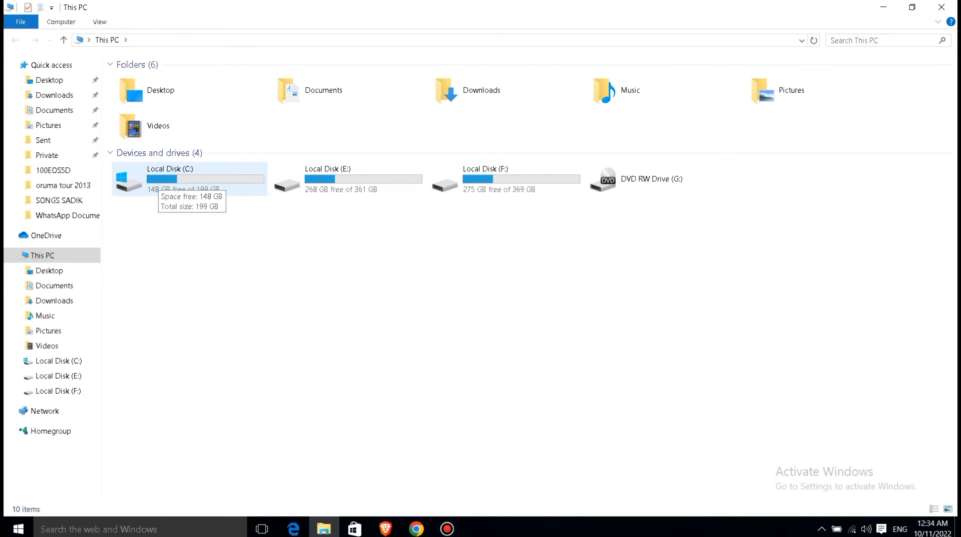
{"action": "right_click", "coordinate": [183, 178]}
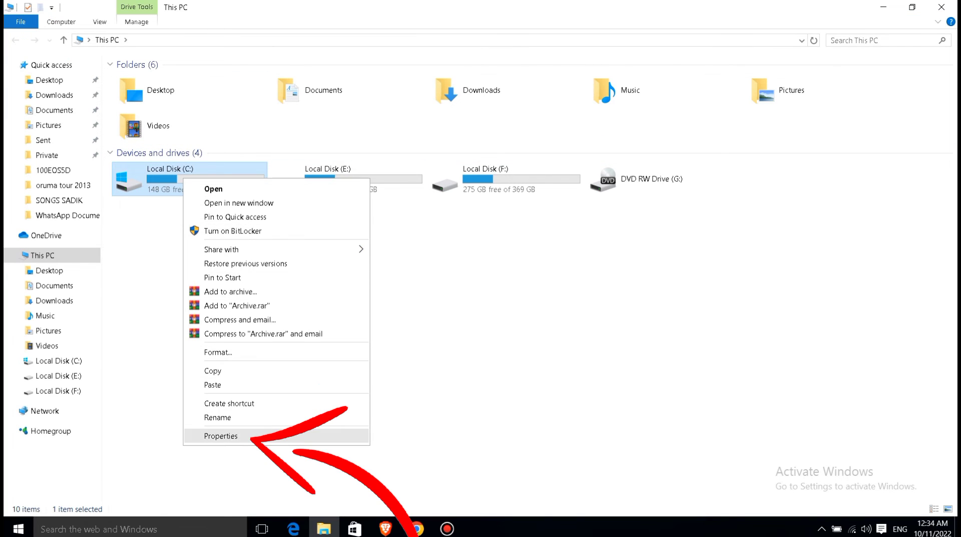
{"action": "left_click", "coordinate": [225, 435]}
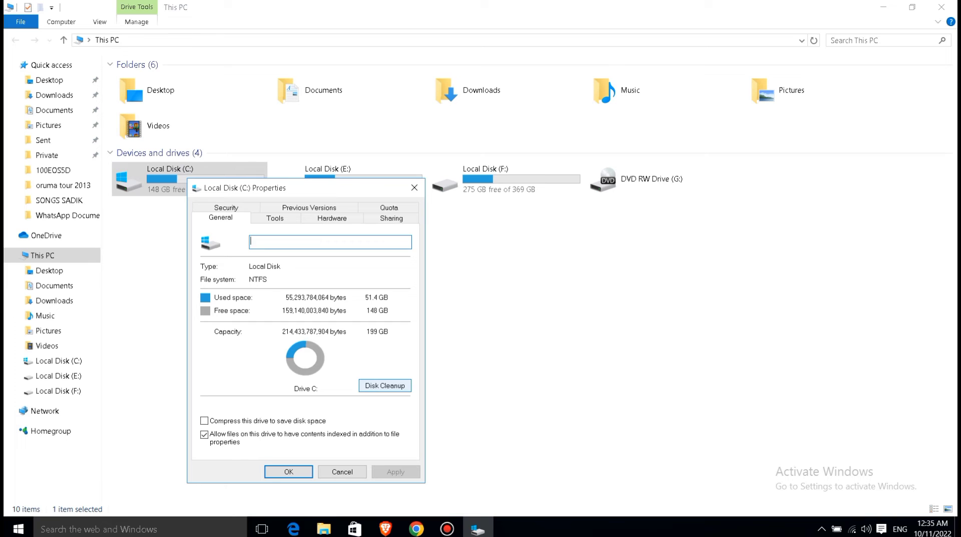
{"action": "left_click", "coordinate": [384, 385]}
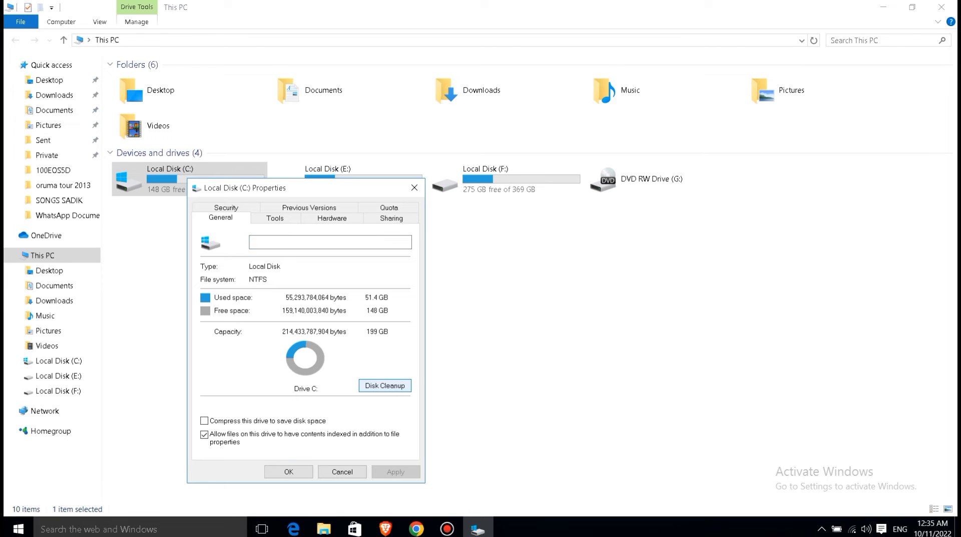
{"action": "left_click", "coordinate": [942, 7]}
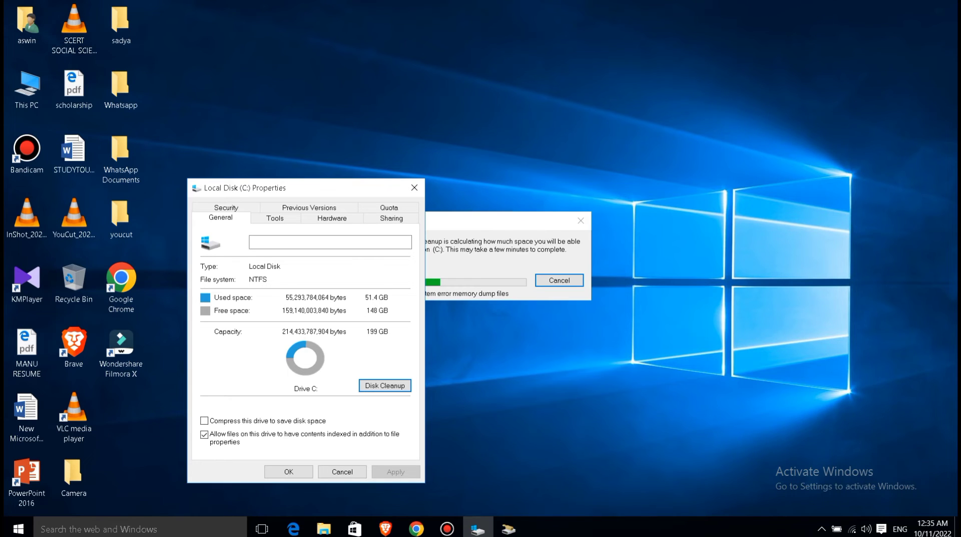
{"action": "left_click", "coordinate": [414, 187]}
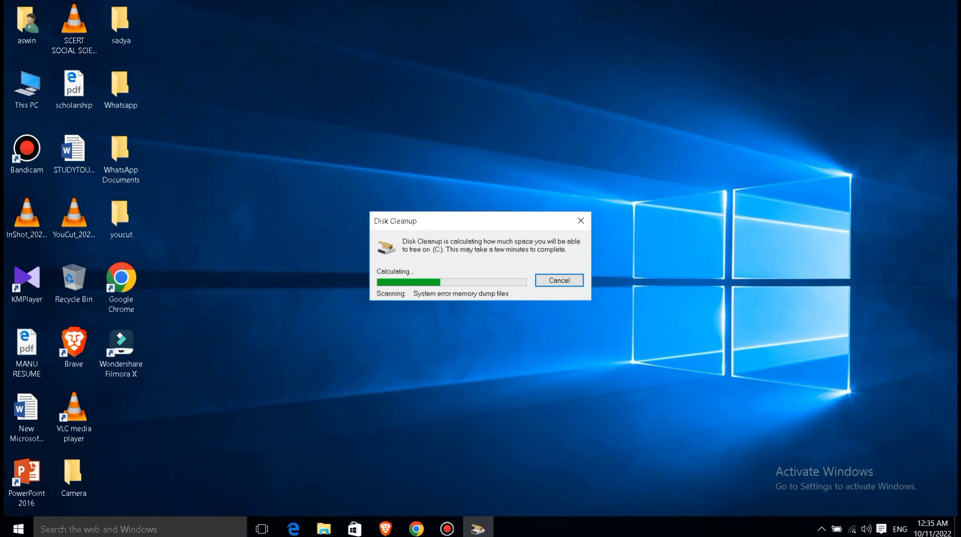
{"action": "right_click", "coordinate": [412, 148]}
{"action": "left_click", "coordinate": [432, 189]}
{"action": "right_click", "coordinate": [407, 153]}
{"action": "left_click", "coordinate": [427, 193]}
{"action": "right_click", "coordinate": [579, 352]}
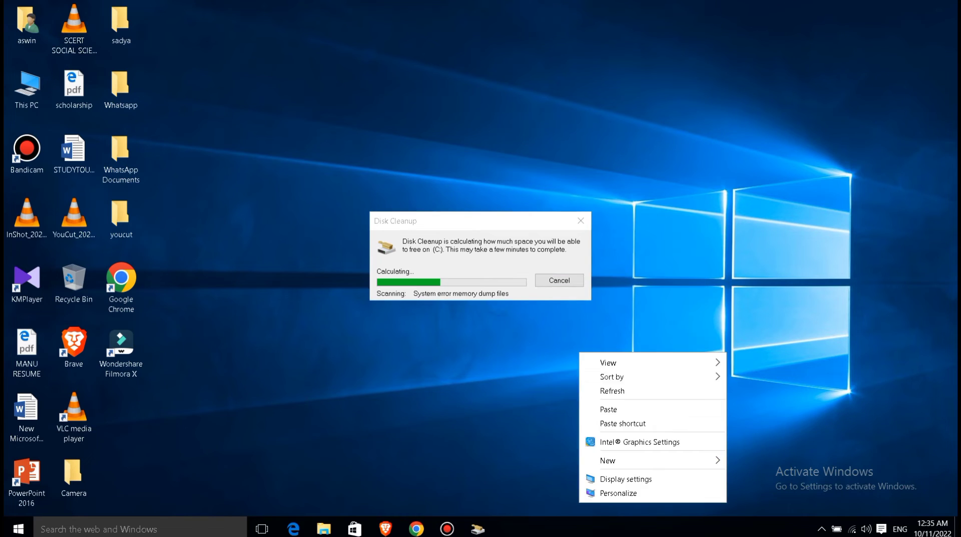
{"action": "left_click", "coordinate": [599, 391]}
{"action": "right_click", "coordinate": [631, 238]}
{"action": "left_click", "coordinate": [653, 277]}
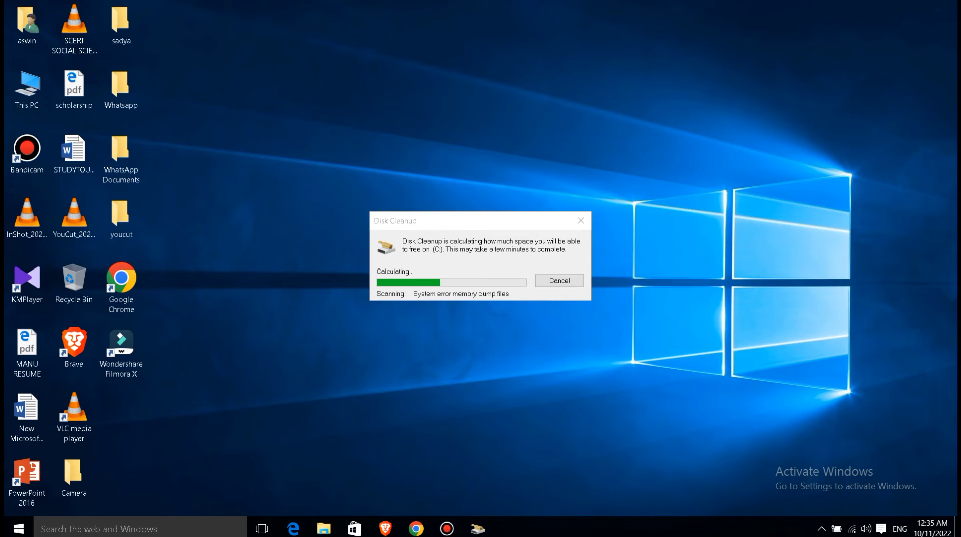
{"action": "left_click", "coordinate": [481, 255]}
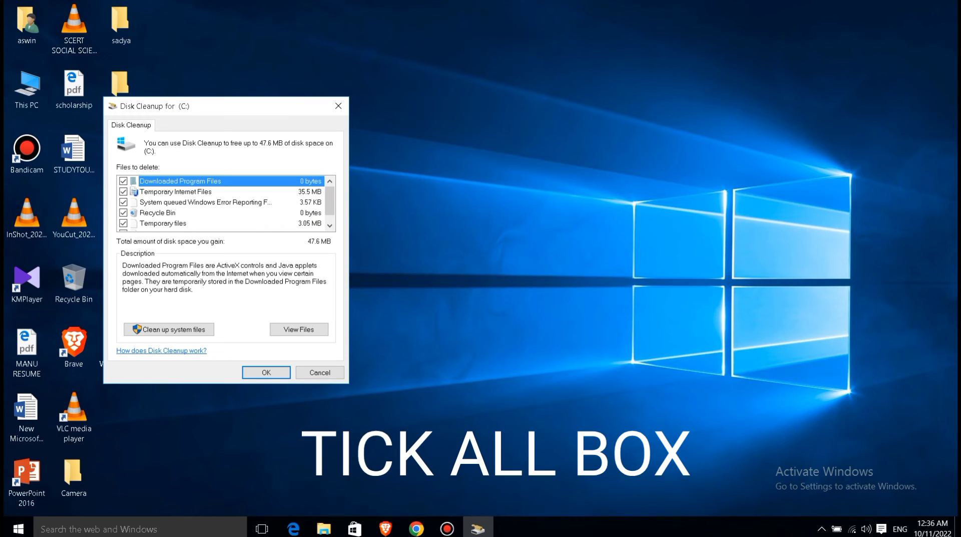
Check that every file category for drive C: is ticked for deletion and extend the cleanup to system files
{"action": "left_click_drag", "start_coordinate": [329, 201], "coordinate": [330, 207]}
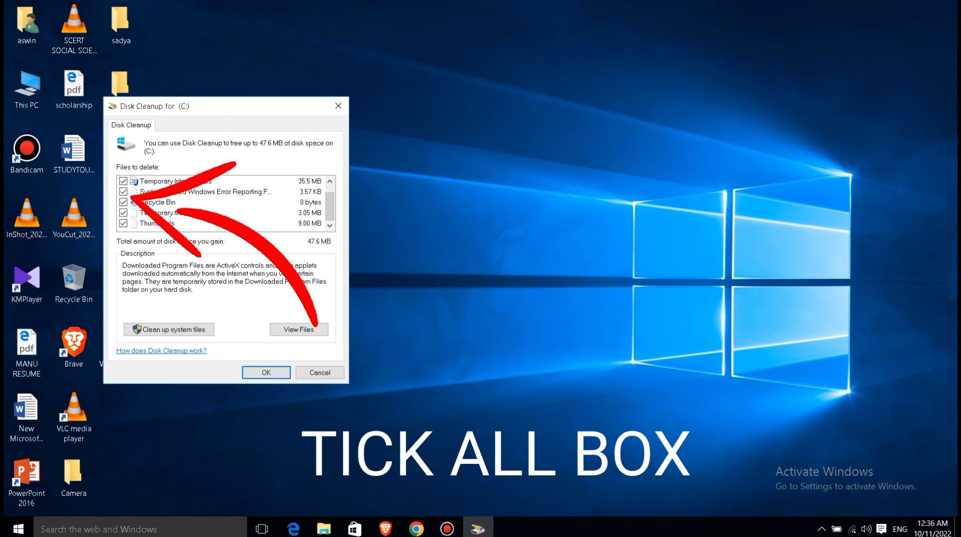
{"action": "scroll", "coordinate": [225, 203], "scroll_direction": "up", "scroll_amount": 1}
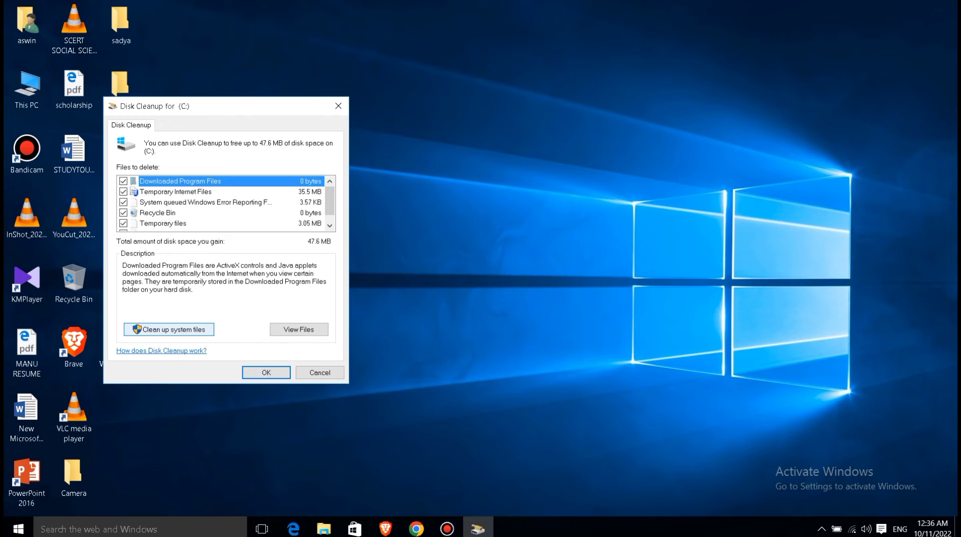
{"action": "left_click", "coordinate": [169, 329]}
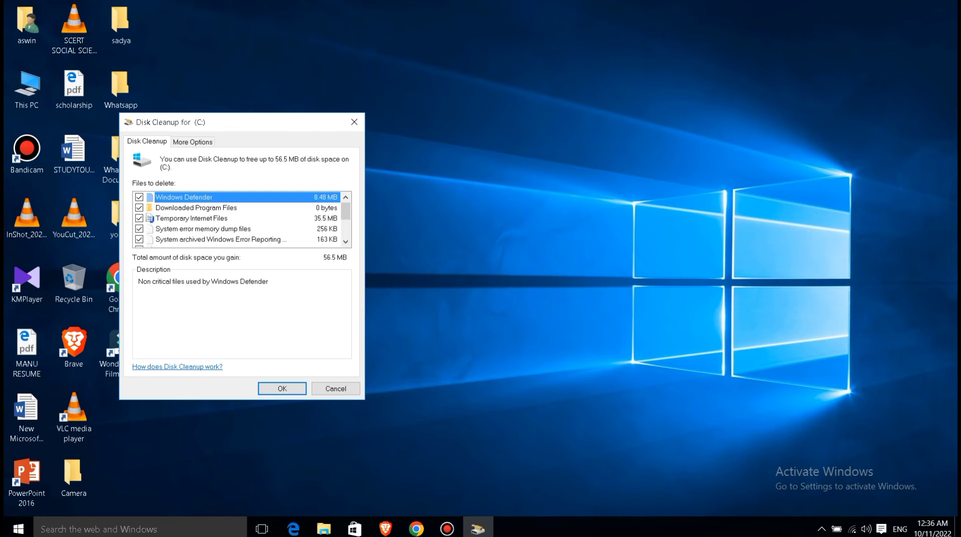
Check the ticked categories in the extended cleanup list and permanently delete their files from drive C:
{"action": "scroll", "coordinate": [243, 219], "scroll_direction": "down", "scroll_amount": 2}
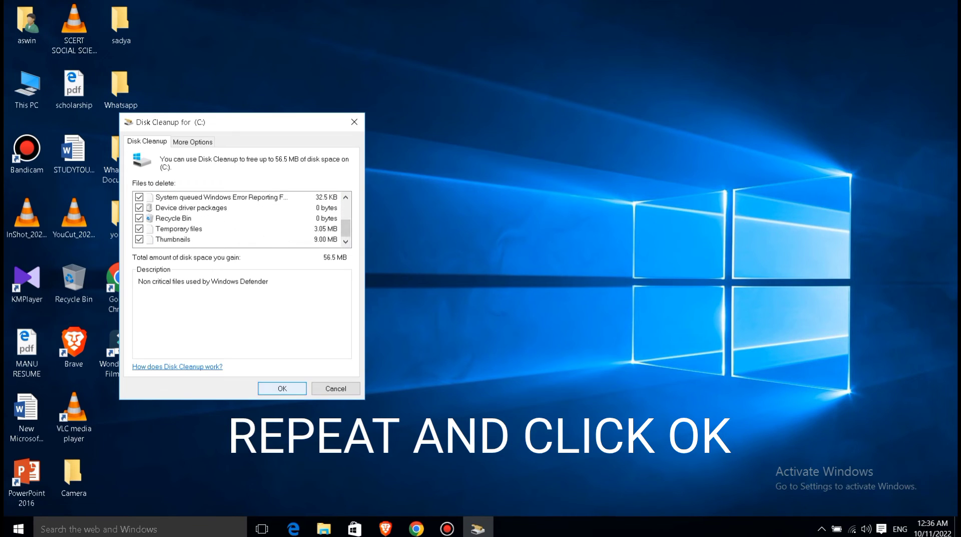
{"action": "left_click", "coordinate": [282, 388]}
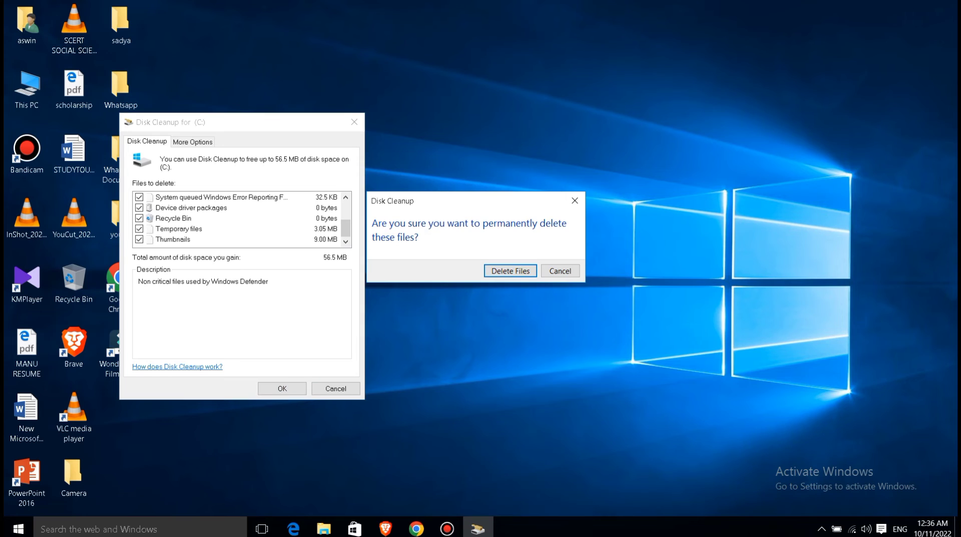
{"action": "key", "text": "Return"}
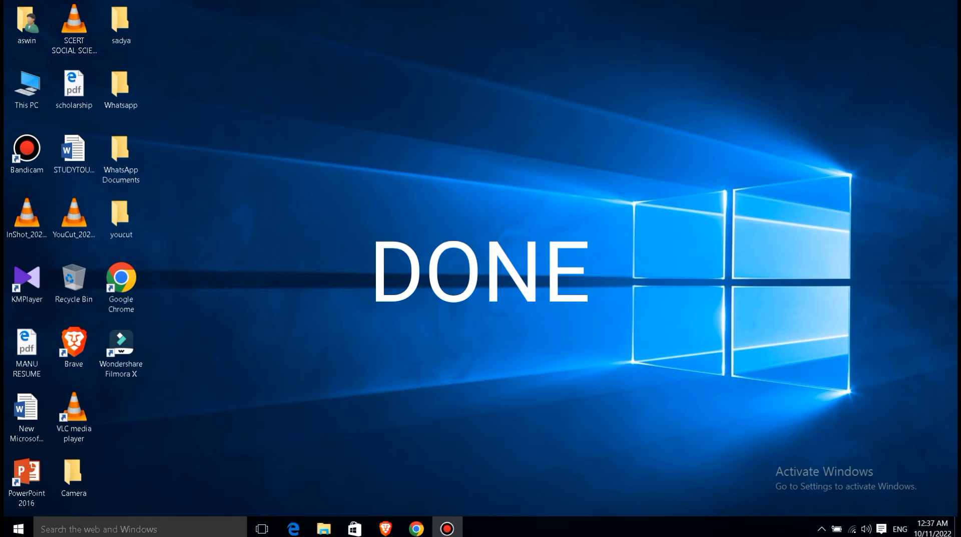
{"action": "right_click", "coordinate": [399, 214]}
{"action": "left_click", "coordinate": [441, 254]}
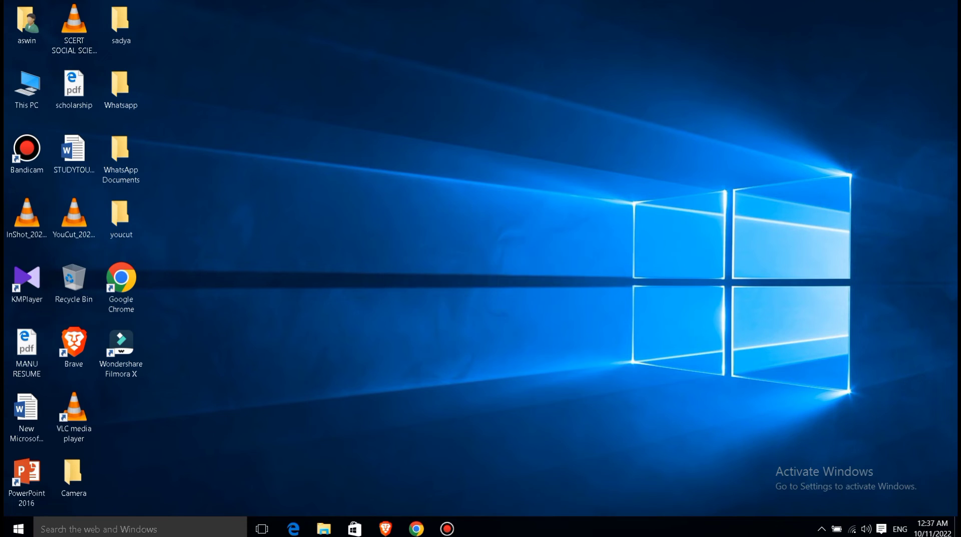
{"action": "right_click", "coordinate": [412, 209]}
{"action": "left_click", "coordinate": [445, 248]}
{"action": "right_click", "coordinate": [336, 216]}
{"action": "left_click", "coordinate": [370, 256]}
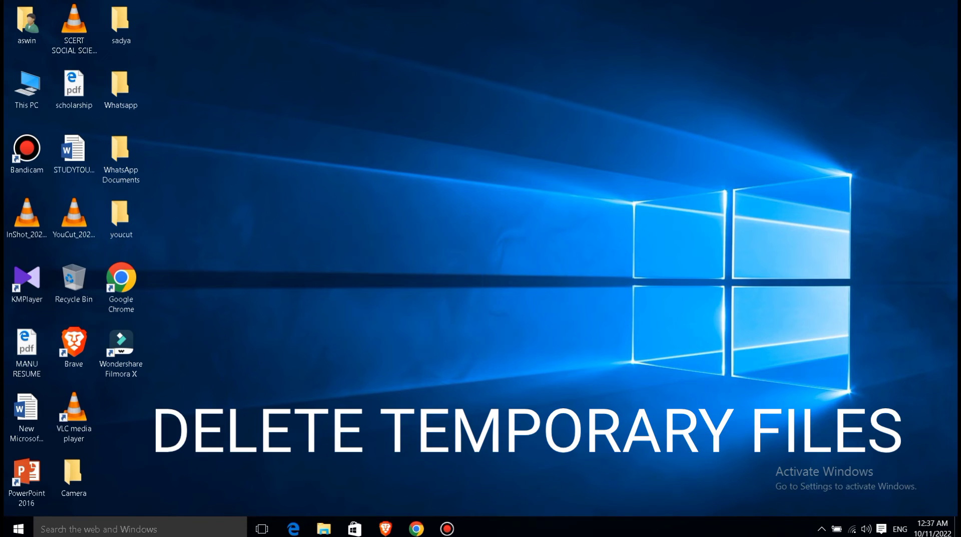
Search Windows for "run" and open the Run dialog
{"action": "left_click", "coordinate": [132, 528]}
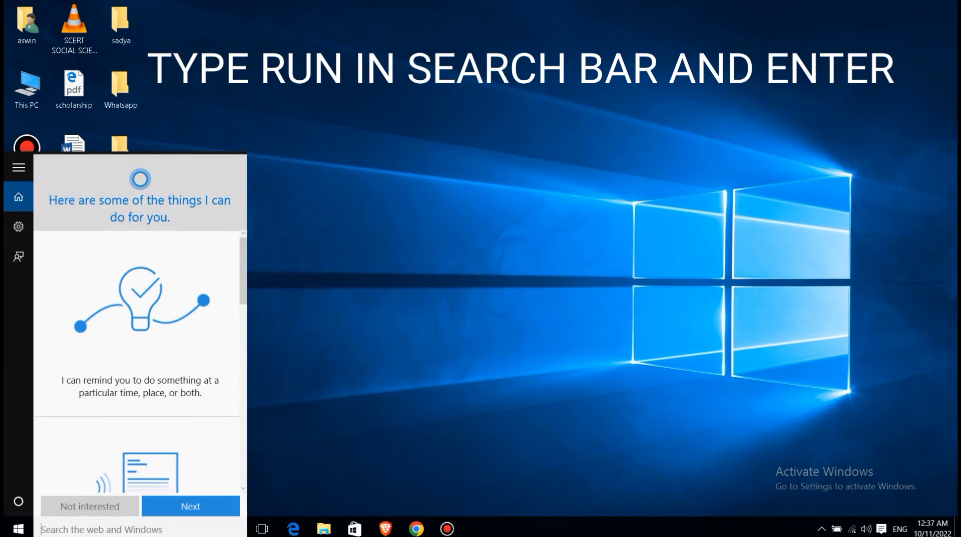
{"action": "type", "text": "run"}
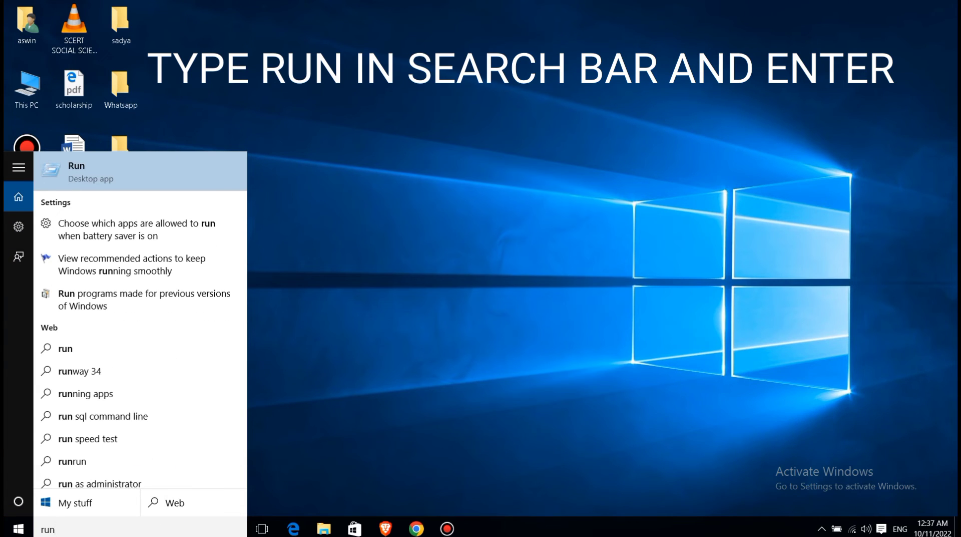
{"action": "key", "text": "Return"}
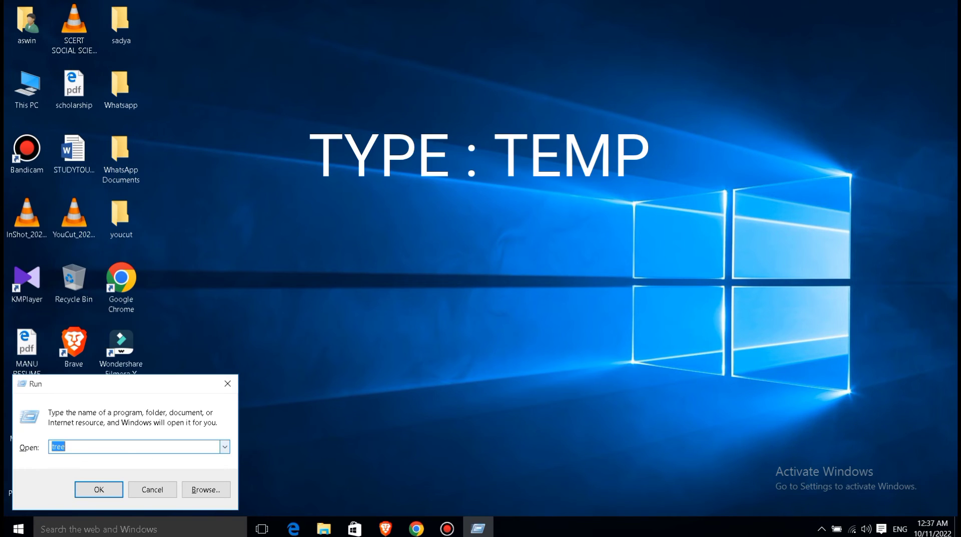
Replace the command in the Run dialog with "temp" and run it to open the Windows Temp folder
{"action": "left_click", "coordinate": [224, 446]}
{"action": "left_click", "coordinate": [150, 479]}
{"action": "left_click", "coordinate": [73, 446]}
{"action": "left_click_drag", "start_coordinate": [73, 447], "coordinate": [54, 447]}
{"action": "left_click", "coordinate": [72, 447]}
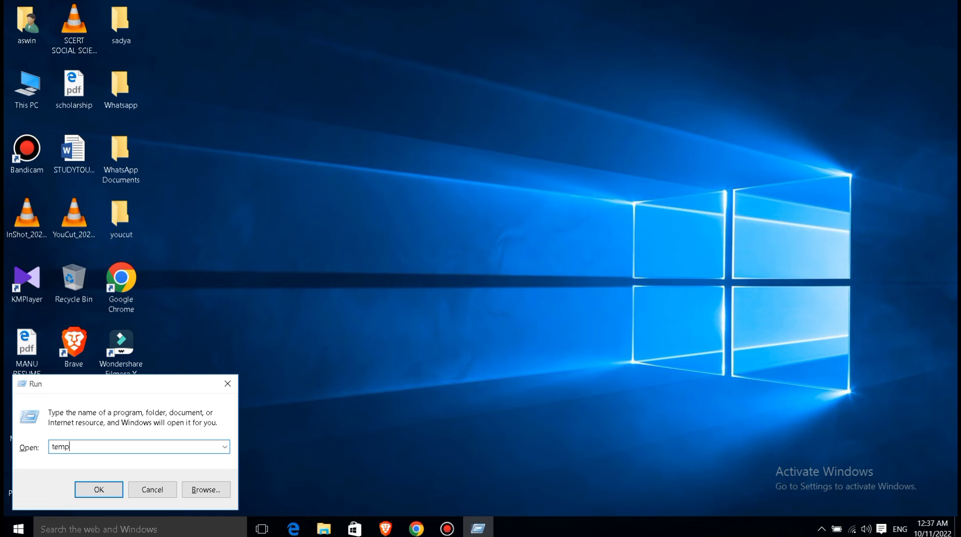
{"action": "left_click", "coordinate": [99, 489]}
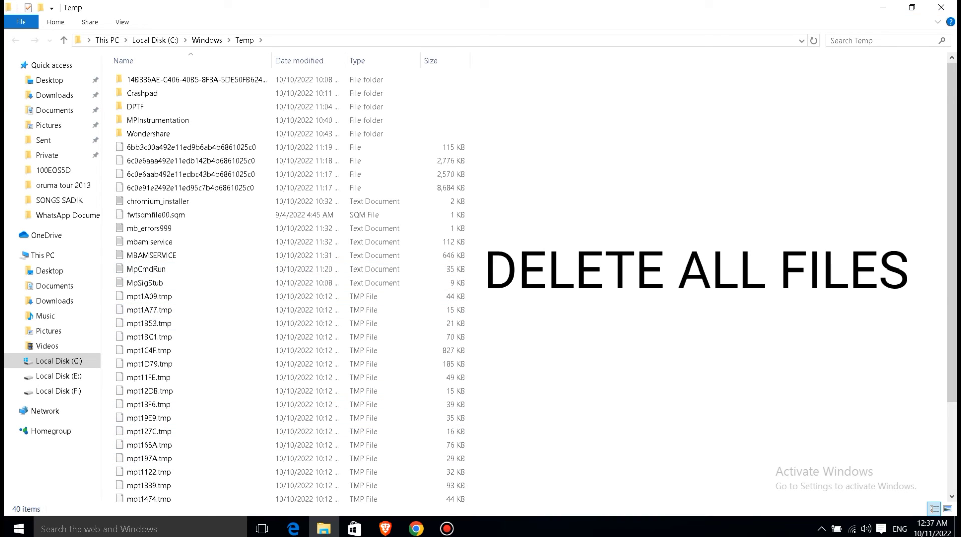
Delete all items in the Windows Temp folder, skipping those in use or needing administrator permission, and close the folder
{"action": "key", "text": "ctrl+a"}
{"action": "scroll", "coordinate": [290, 285], "scroll_direction": "down", "scroll_amount": 3}
{"action": "scroll", "coordinate": [370, 178], "scroll_direction": "up", "scroll_amount": 3}
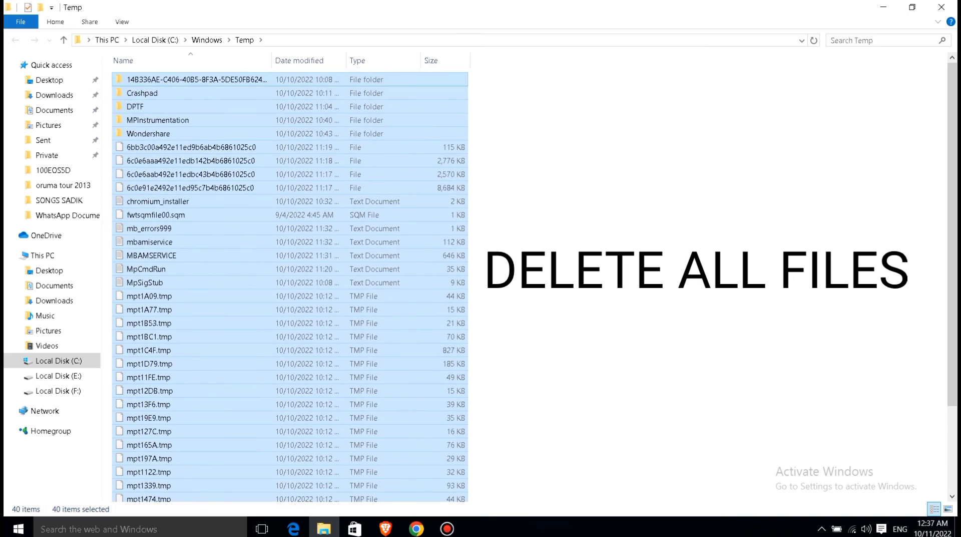
{"action": "right_click", "coordinate": [371, 178]}
{"action": "left_click", "coordinate": [401, 313]}
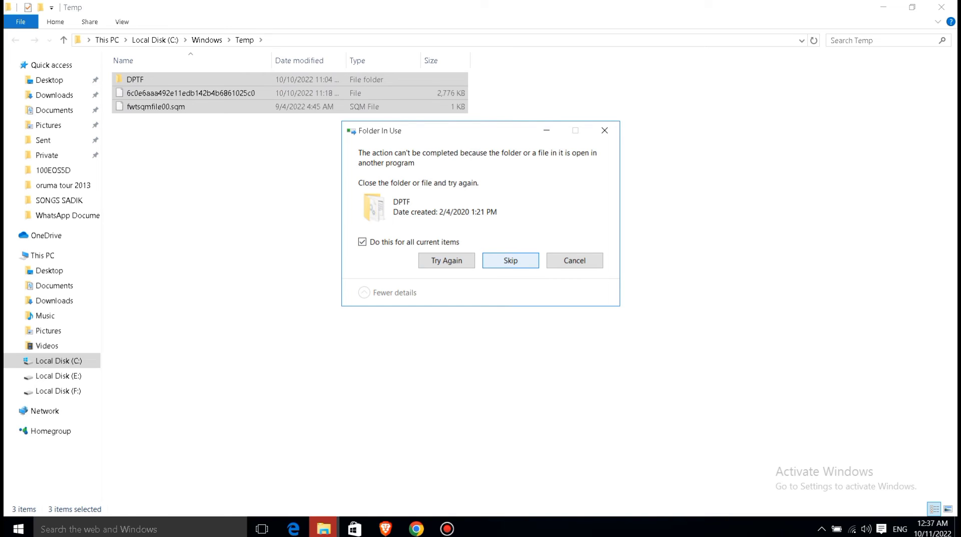
{"action": "key", "text": "Return"}
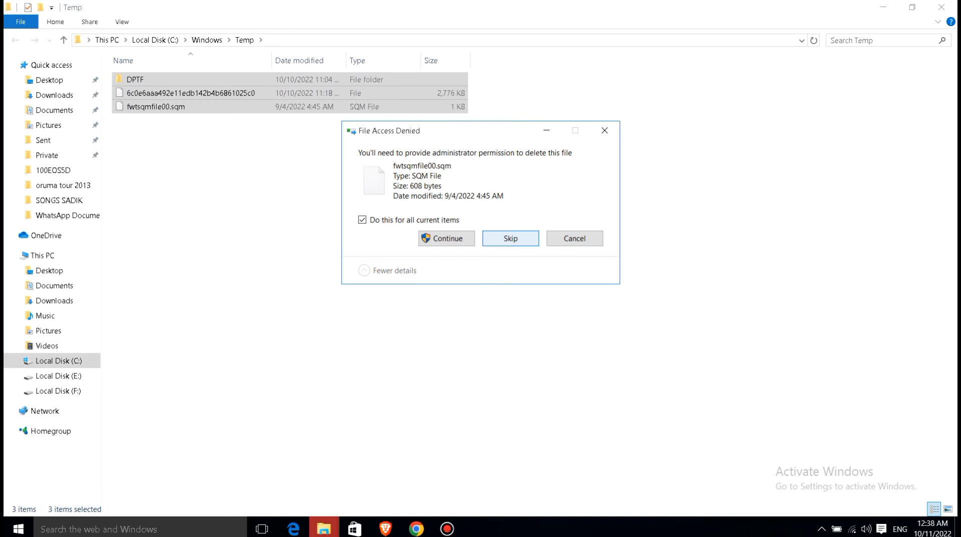
{"action": "key", "text": "Return"}
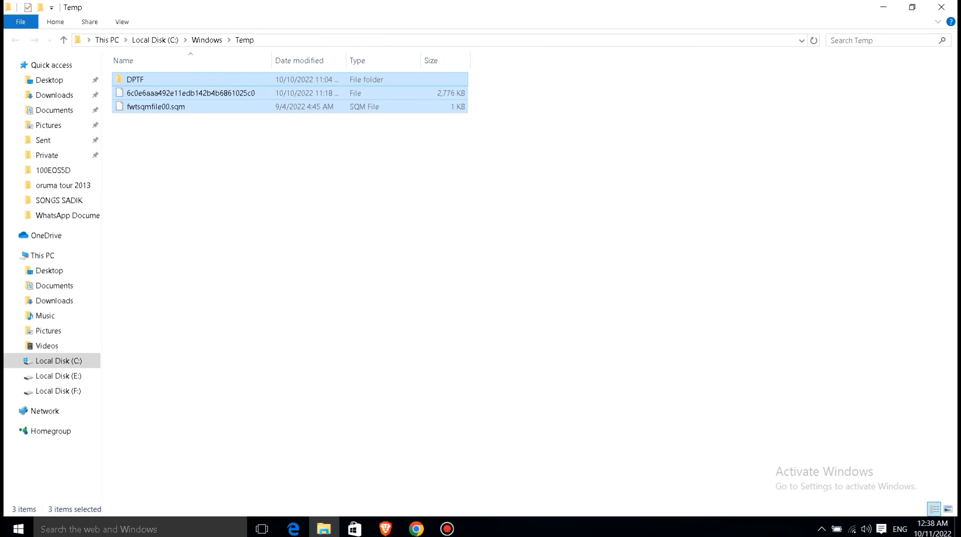
{"action": "left_click", "coordinate": [942, 7]}
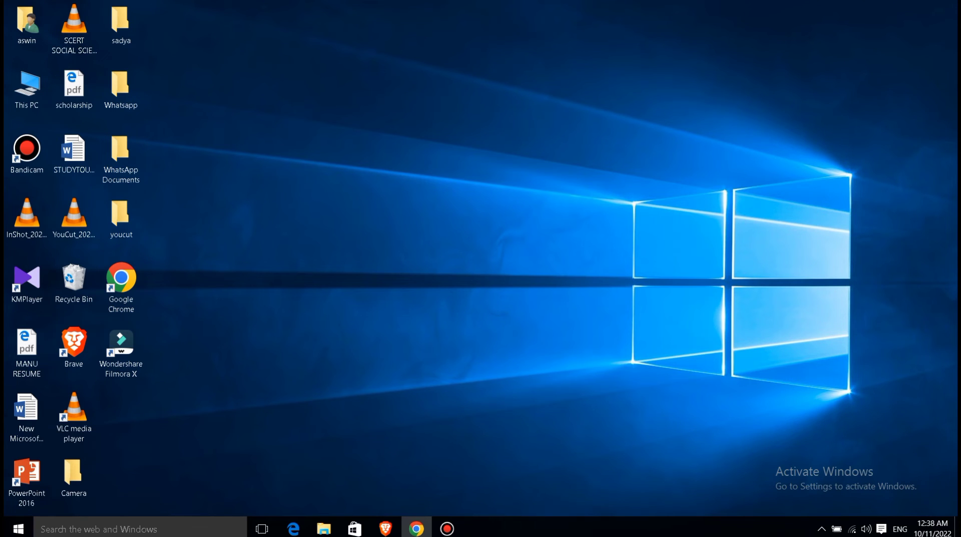
Open the Run dialog and run "%temp%" to open the user's local Temp folder
{"action": "key", "text": "super+r"}
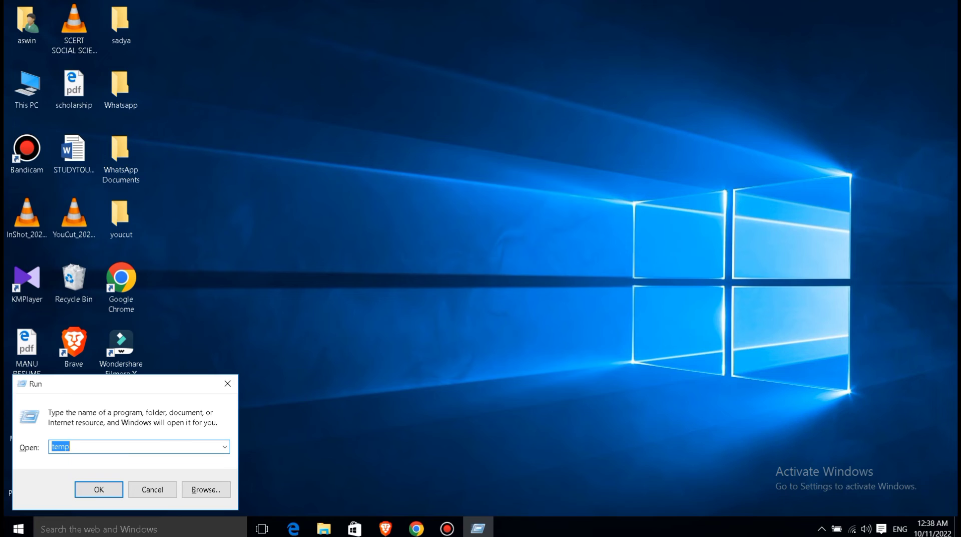
{"action": "key", "text": "Down"}
{"action": "key", "text": "Up"}
{"action": "key", "text": "Down"}
{"action": "key", "text": "Down"}
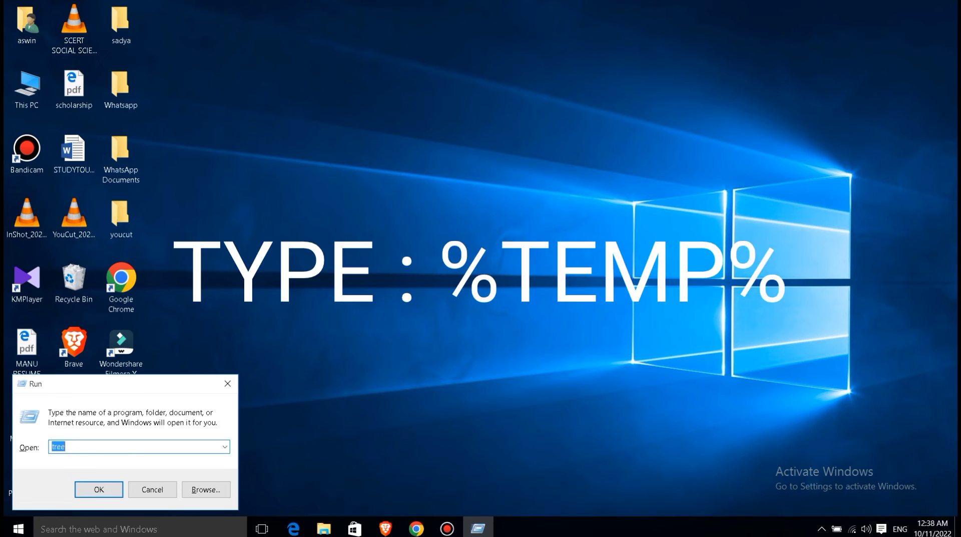
{"action": "key", "text": "Down"}
{"action": "key", "text": "Right"}
{"action": "mouse_move", "coordinate": [82, 446]}
{"action": "left_mouse_down"}
{"action": "mouse_move", "coordinate": [50, 446]}
{"action": "mouse_move", "coordinate": [82, 446]}
{"action": "left_mouse_up"}
{"action": "key", "text": "Return"}
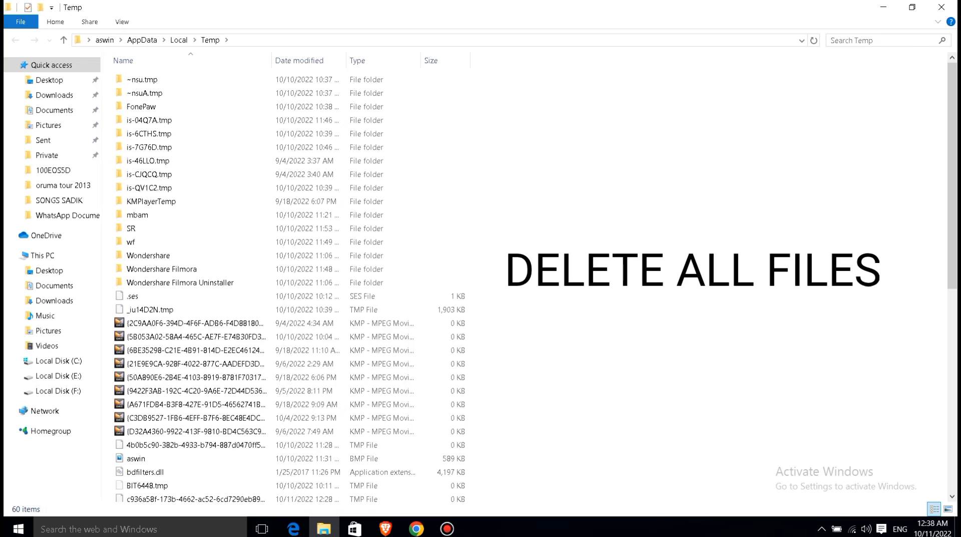
Delete all items in the local Temp folder, skipping every file in use, and close the folder
{"action": "key", "text": "ctrl+a"}
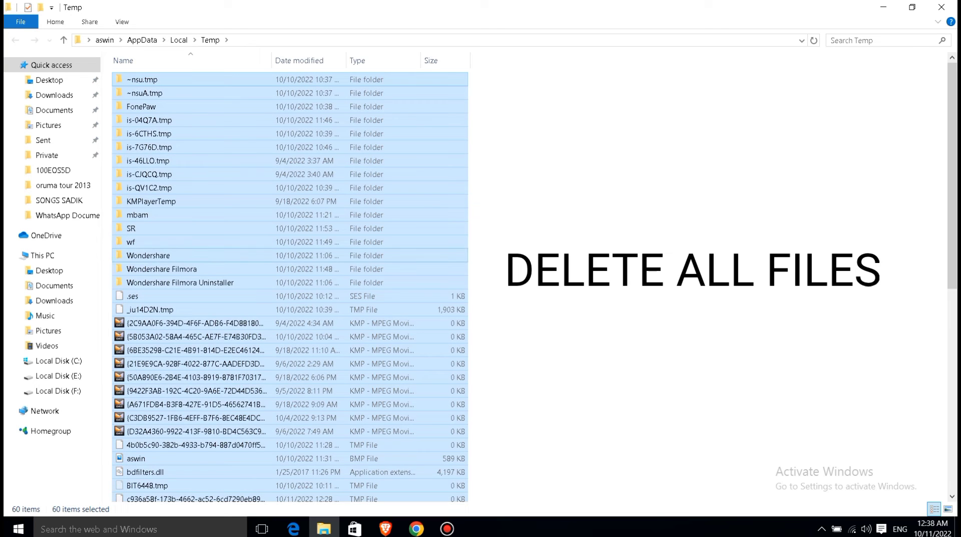
{"action": "right_click", "coordinate": [446, 250]}
{"action": "key", "text": "Return"}
{"action": "left_click", "coordinate": [362, 239]}
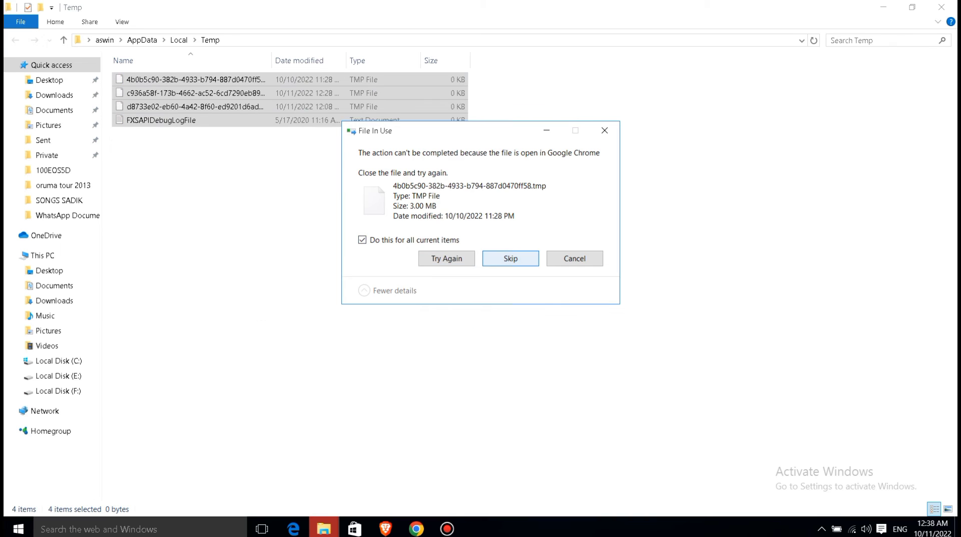
{"action": "left_click", "coordinate": [511, 258]}
{"action": "left_click", "coordinate": [941, 7]}
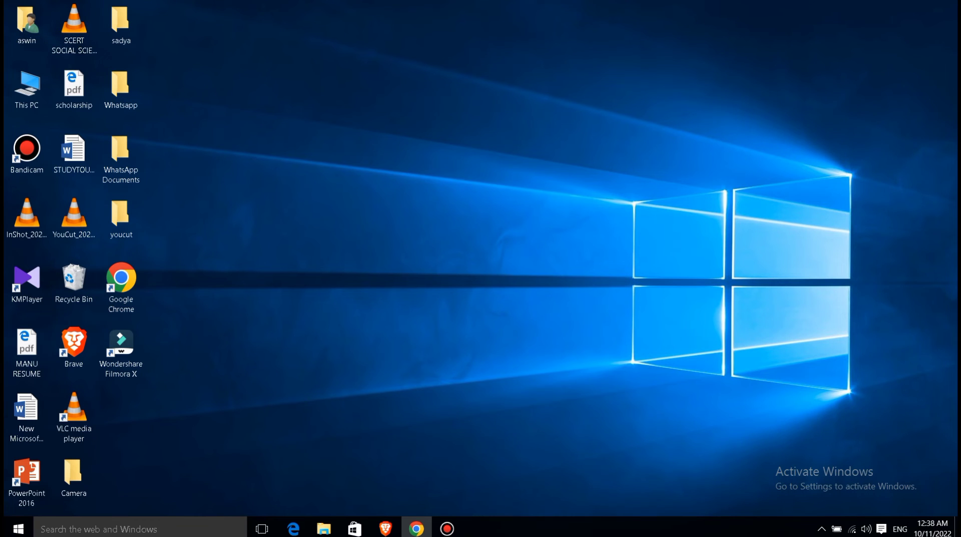
Run "prefetch" from the Run dialog and delete all files in the Prefetch folder, closing it when finished
{"action": "key", "text": "super+r"}
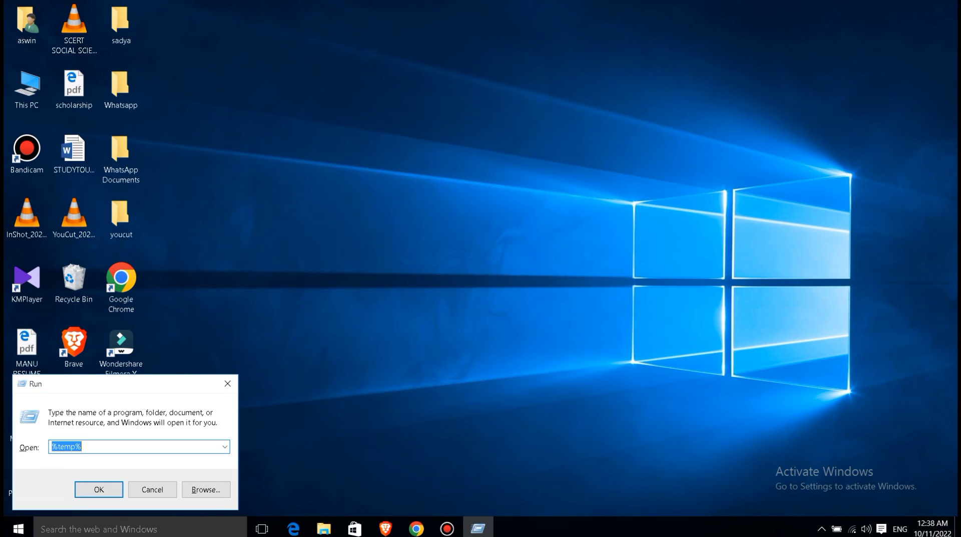
{"action": "left_click", "coordinate": [225, 446]}
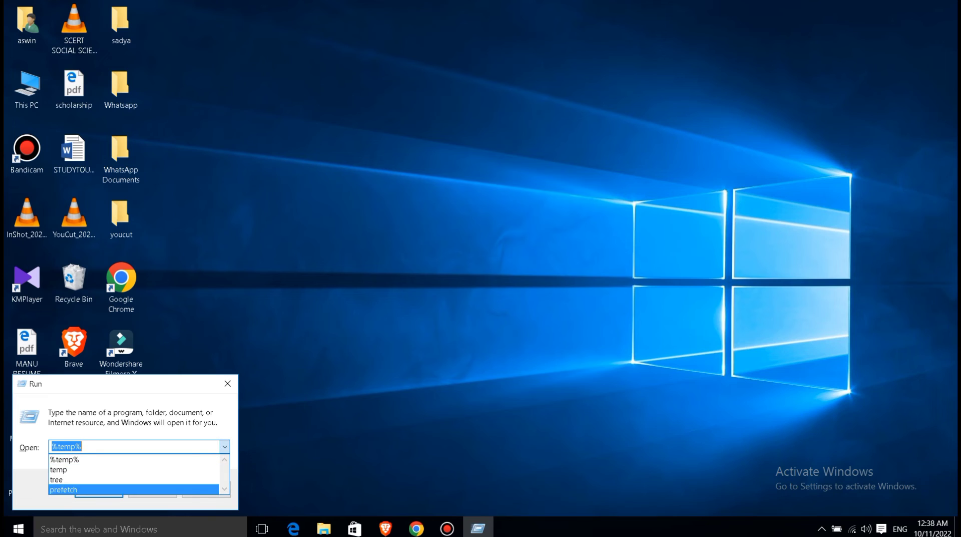
{"action": "left_click", "coordinate": [64, 490]}
{"action": "left_click", "coordinate": [116, 447]}
{"action": "mouse_move", "coordinate": [80, 446]}
{"action": "left_mouse_down"}
{"action": "mouse_move", "coordinate": [51, 447]}
{"action": "mouse_move", "coordinate": [80, 446]}
{"action": "left_mouse_up"}
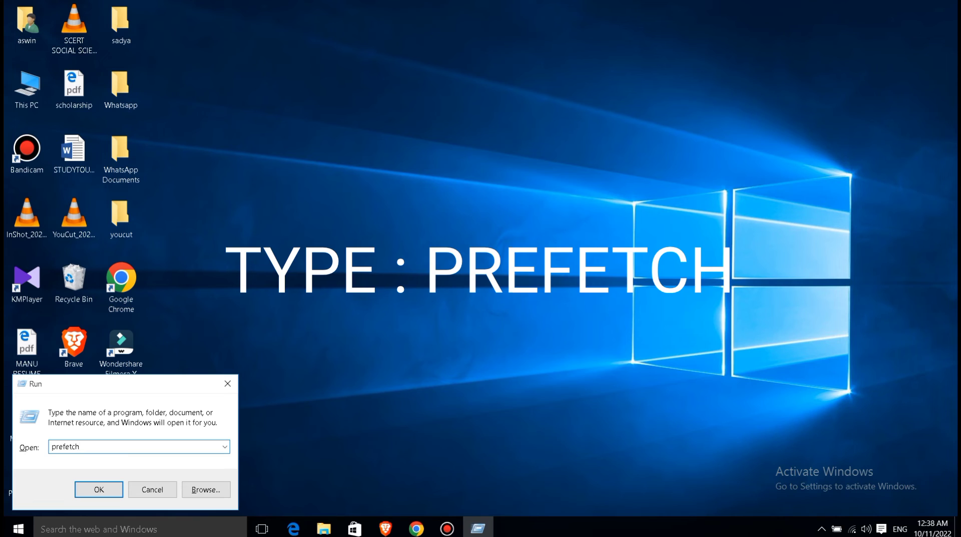
{"action": "key", "text": "Return"}
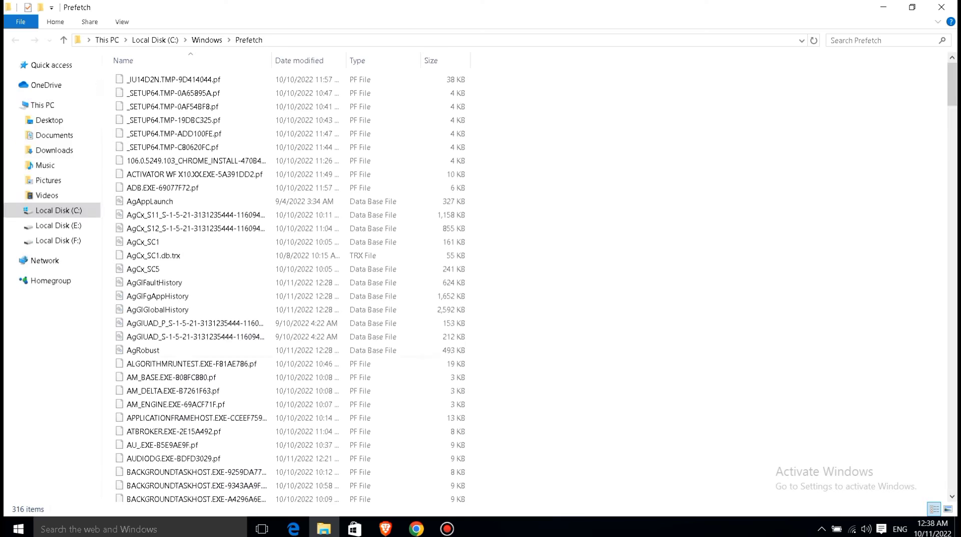
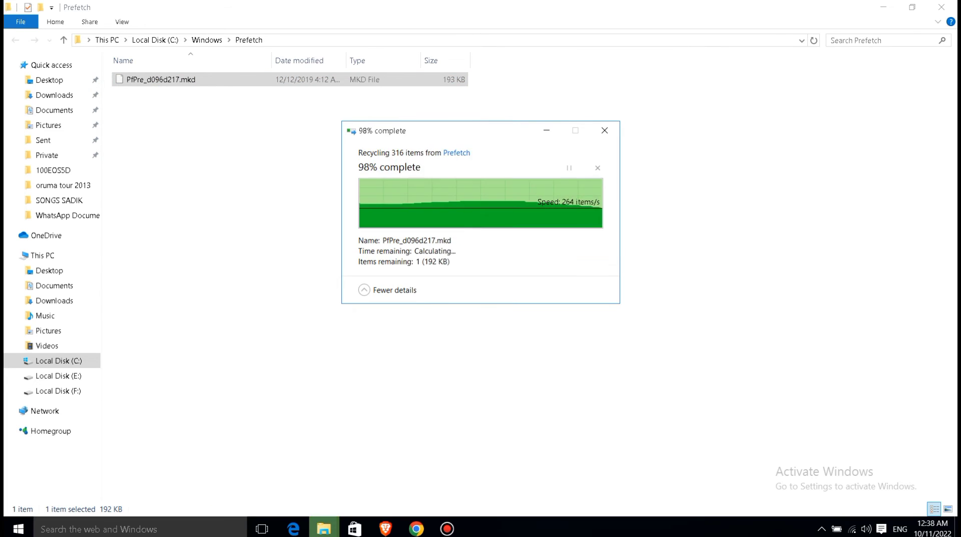
{"action": "left_click", "coordinate": [941, 7]}
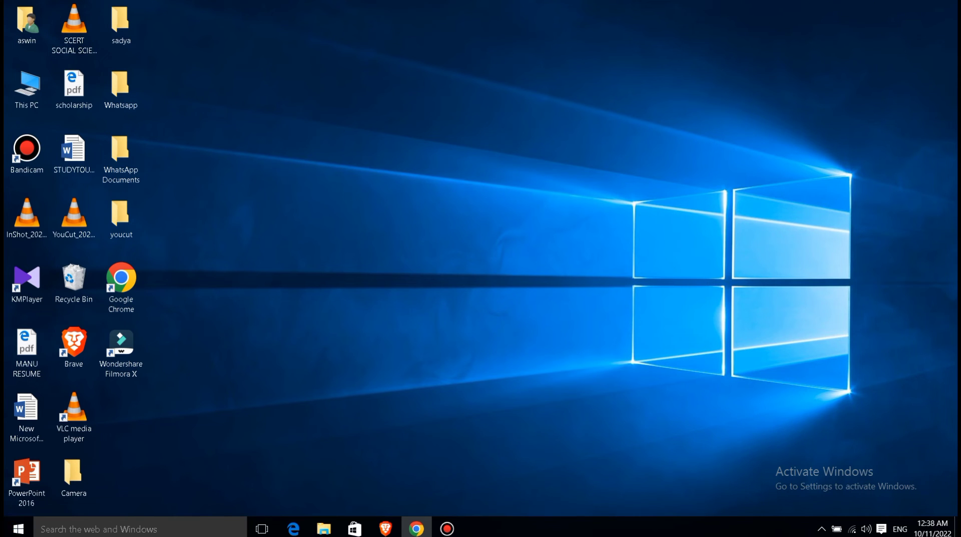
Open the Run dialog and run the earlier command "tree" from its history
{"action": "key", "text": "super+r"}
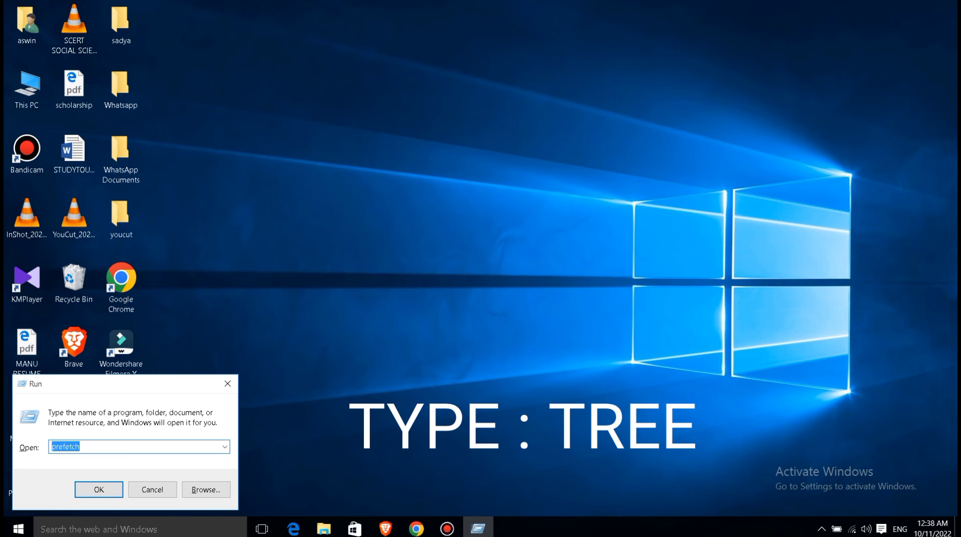
{"action": "left_click", "coordinate": [225, 446]}
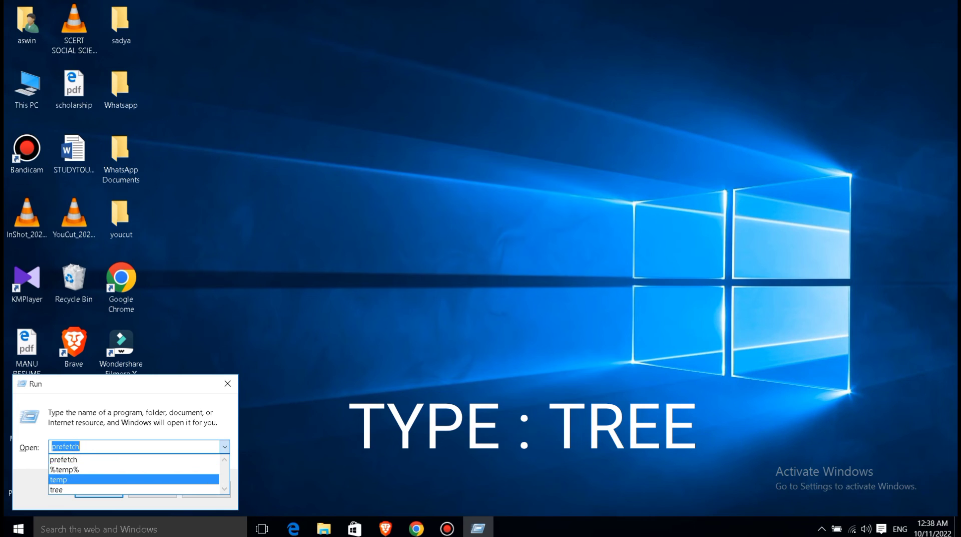
{"action": "key", "text": "Down"}
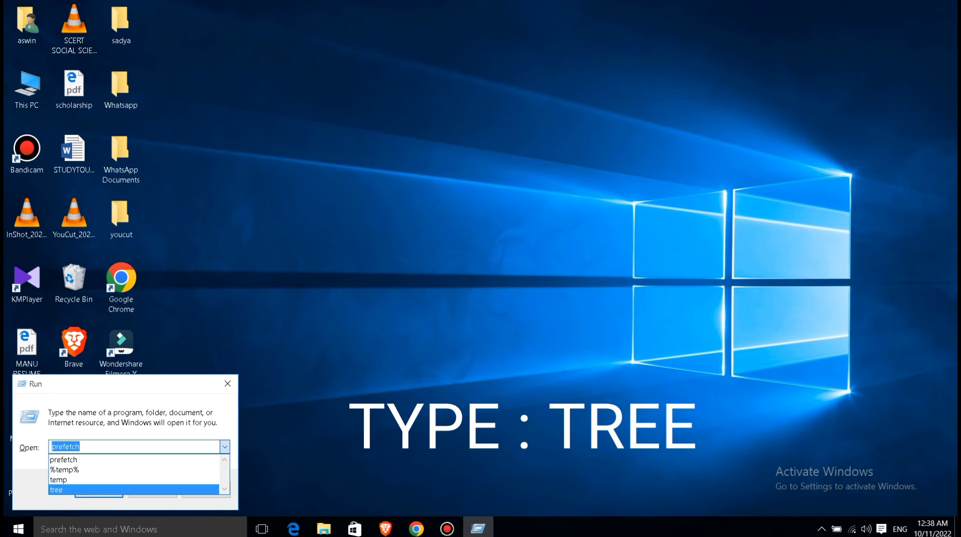
{"action": "key", "text": "Return"}
{"action": "key", "text": "End"}
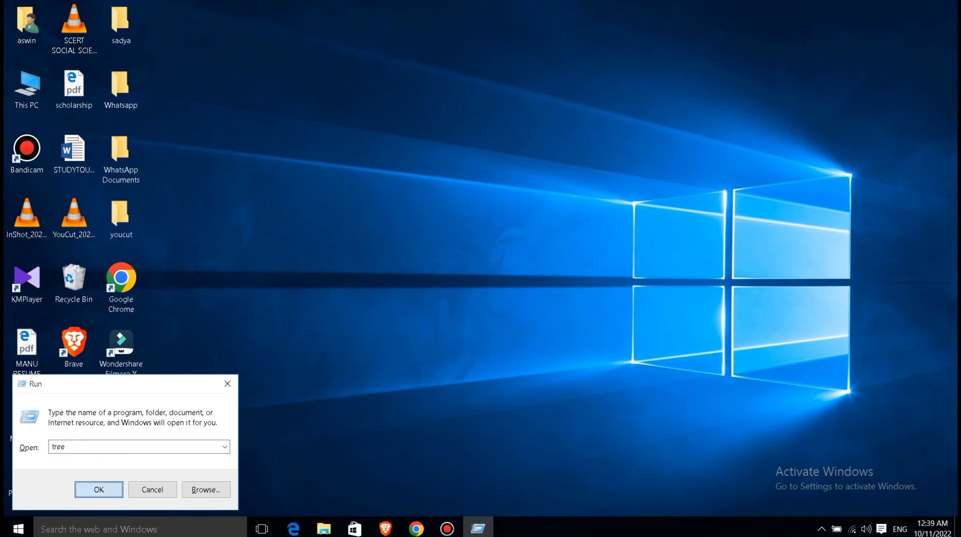
{"action": "key", "text": "Return"}
{"action": "right_click", "coordinate": [332, 177]}
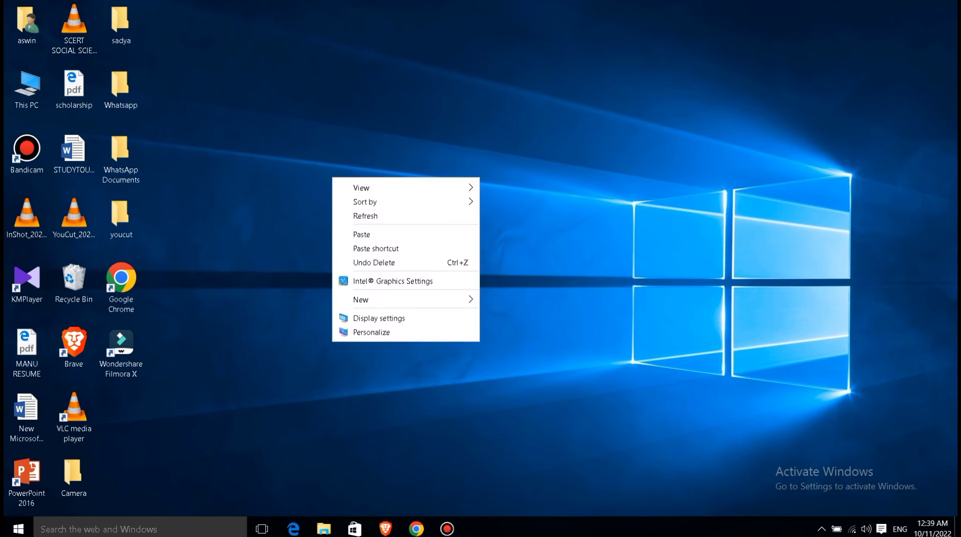
{"action": "right_click", "coordinate": [398, 85]}
{"action": "key", "text": "Escape"}
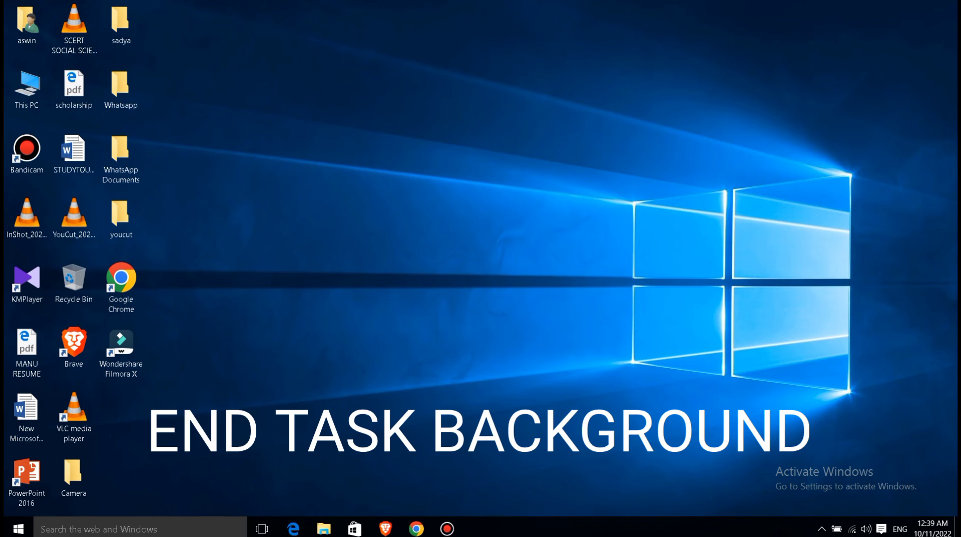
Search Windows for "task", open Task Manager, and maximize its window
{"action": "key", "text": "super+s"}
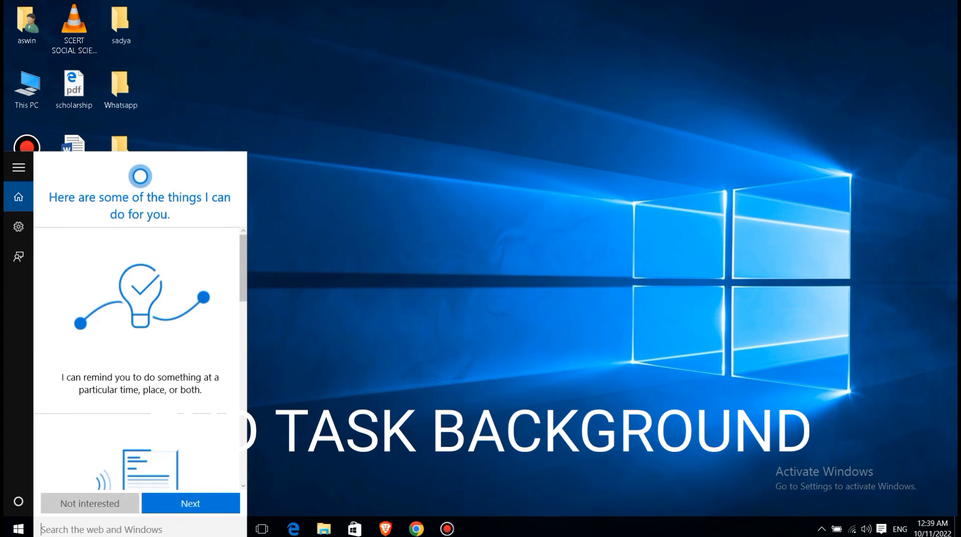
{"action": "type", "text": "task"}
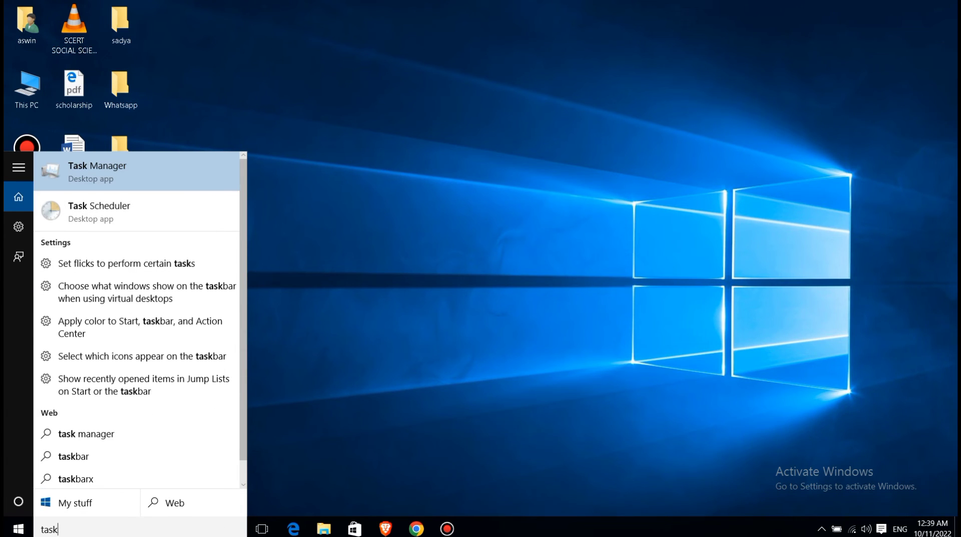
{"action": "key", "text": "Return"}
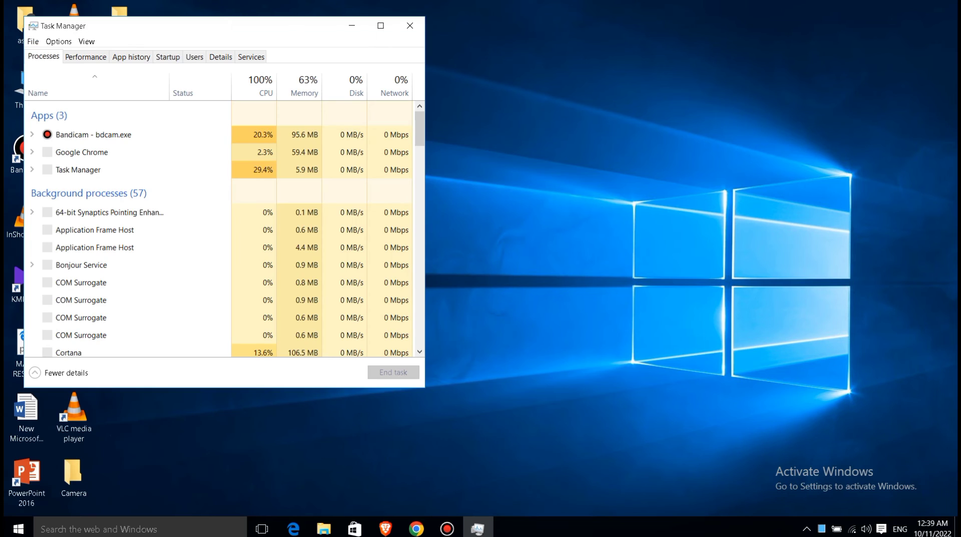
{"action": "left_click_drag", "start_coordinate": [210, 26], "coordinate": [251, 38]}
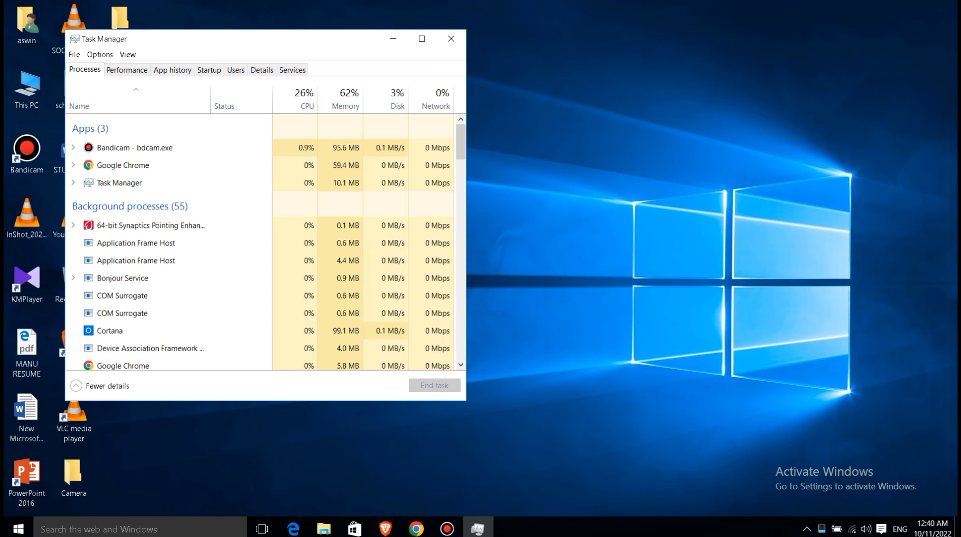
{"action": "left_click_drag", "start_coordinate": [273, 39], "coordinate": [333, 39]}
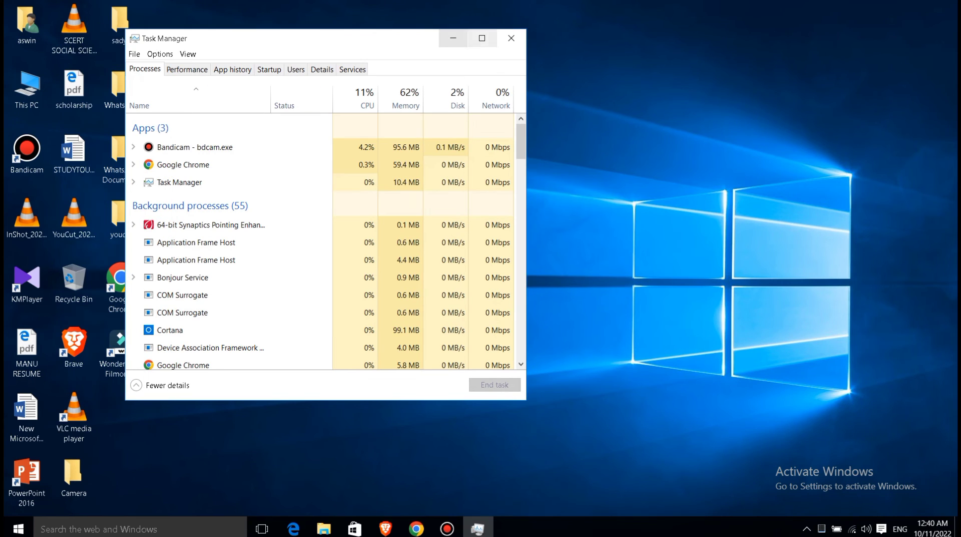
{"action": "left_click", "coordinate": [482, 38]}
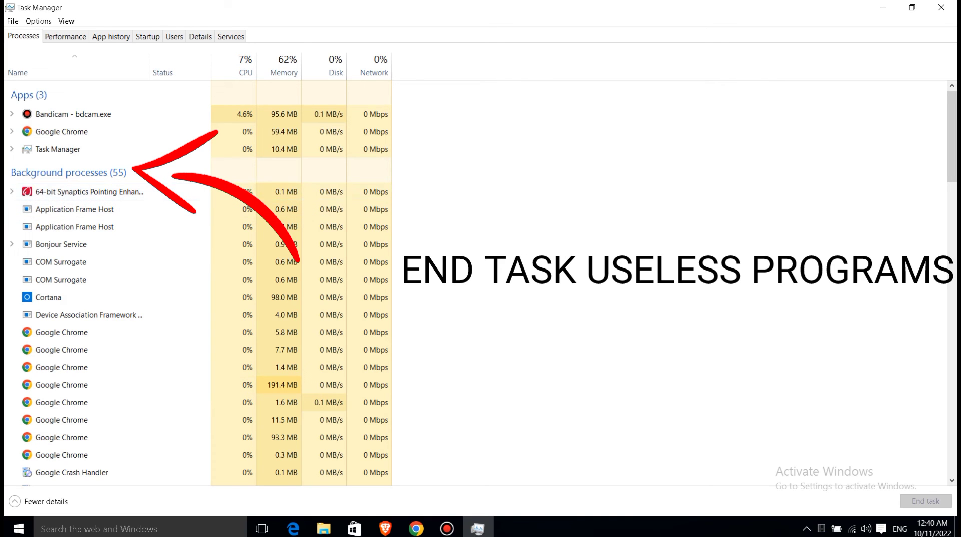
Review the background processes and end the Cortana task
{"action": "scroll", "coordinate": [201, 283], "scroll_direction": "down", "scroll_amount": 1}
{"action": "scroll", "coordinate": [200, 283], "scroll_direction": "down", "scroll_amount": 1}
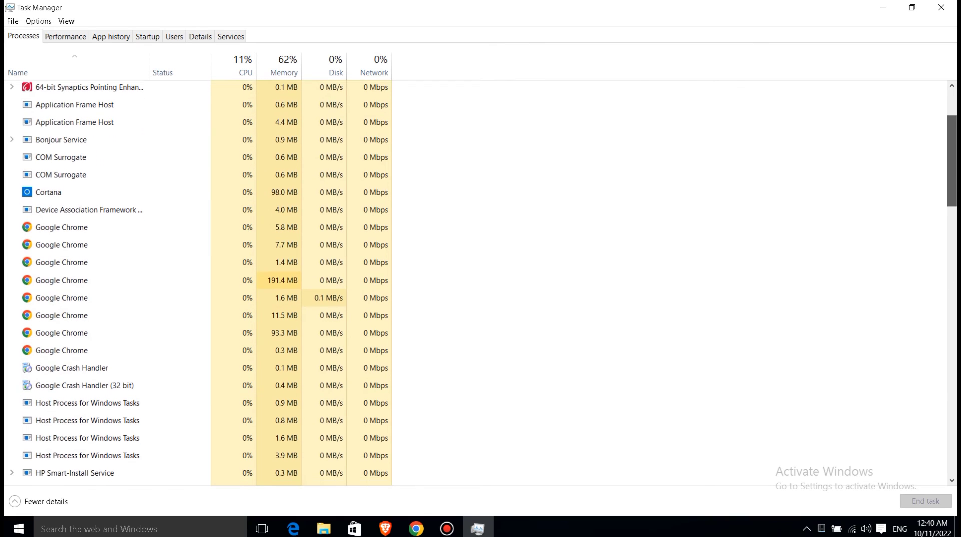
{"action": "scroll", "coordinate": [151, 191], "scroll_direction": "up", "scroll_amount": 2}
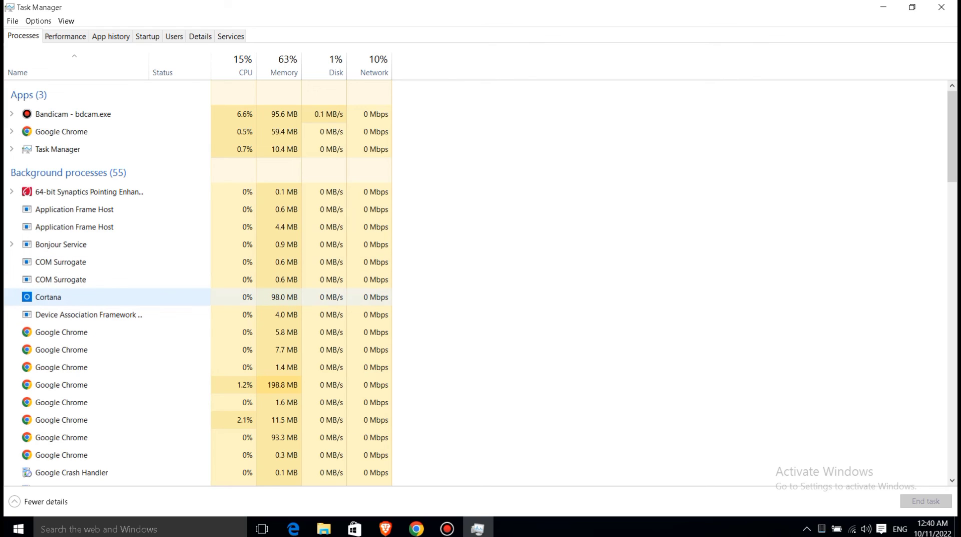
{"action": "right_click", "coordinate": [81, 296]}
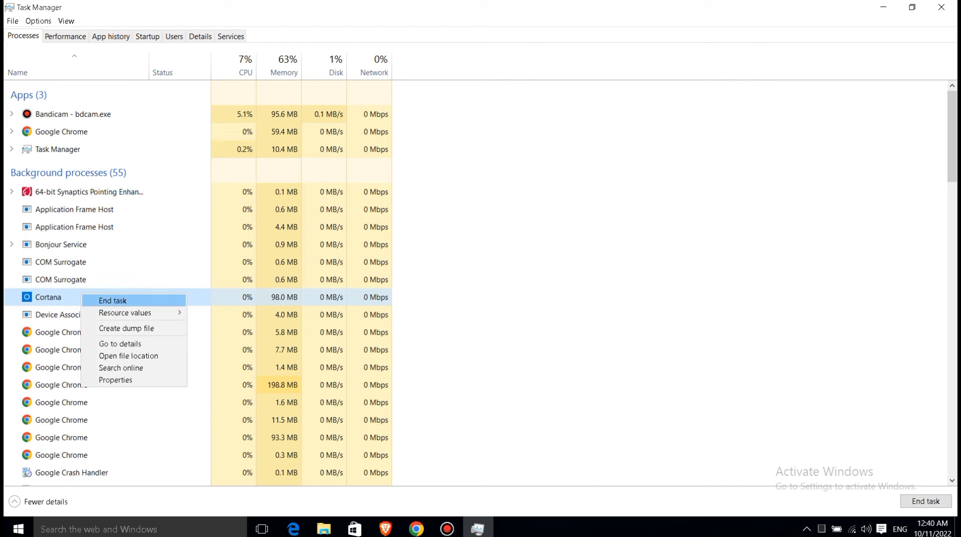
{"action": "left_click", "coordinate": [113, 300]}
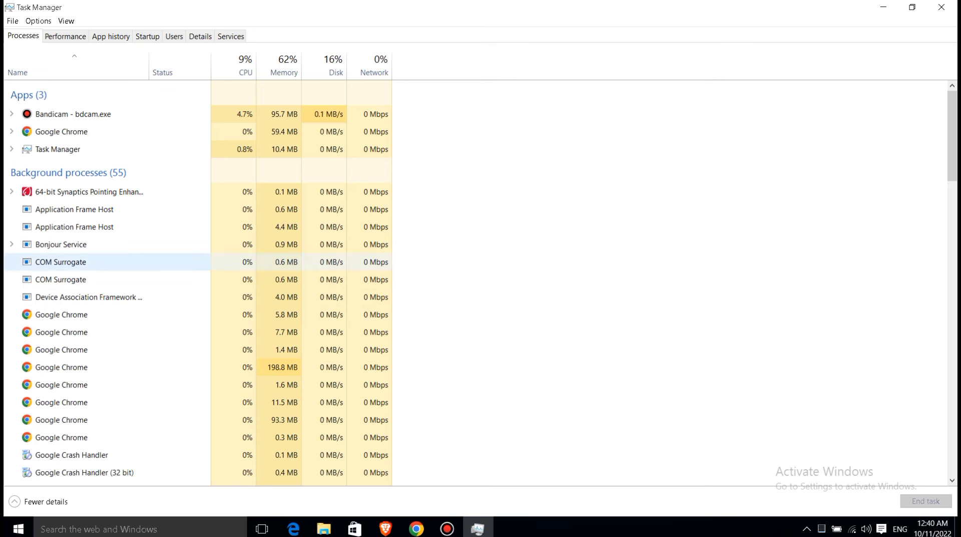
{"action": "left_click_drag", "start_coordinate": [952, 137], "coordinate": [952, 144]}
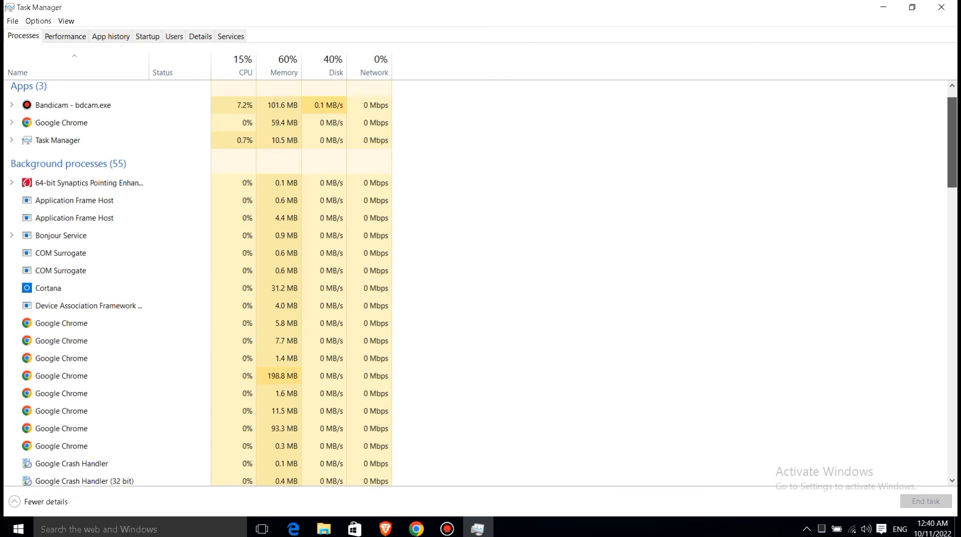
{"action": "scroll", "coordinate": [484, 283], "scroll_direction": "down", "scroll_amount": 2}
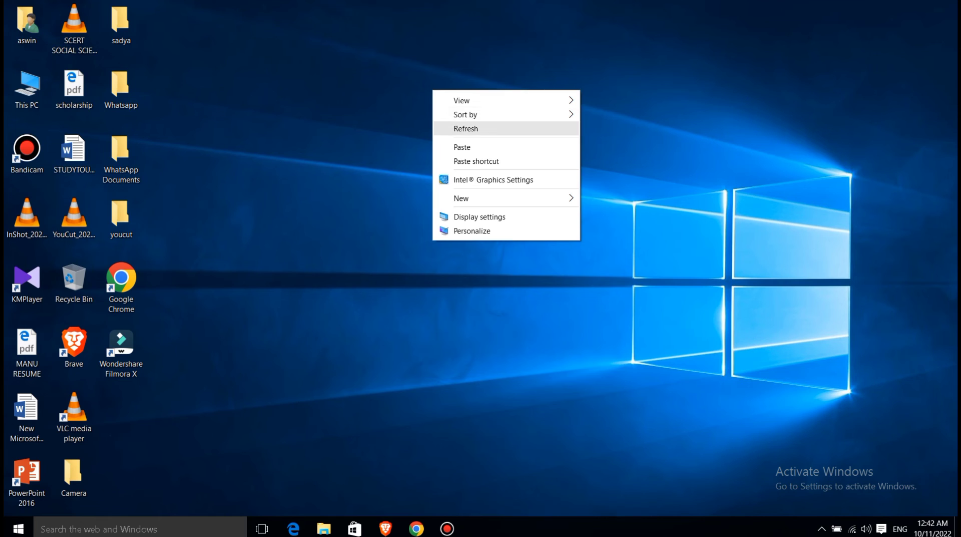
Refresh the desktop, then search Windows for "per" and open the settings that adjust the appearance and performance of Windows
{"action": "left_click", "coordinate": [466, 129]}
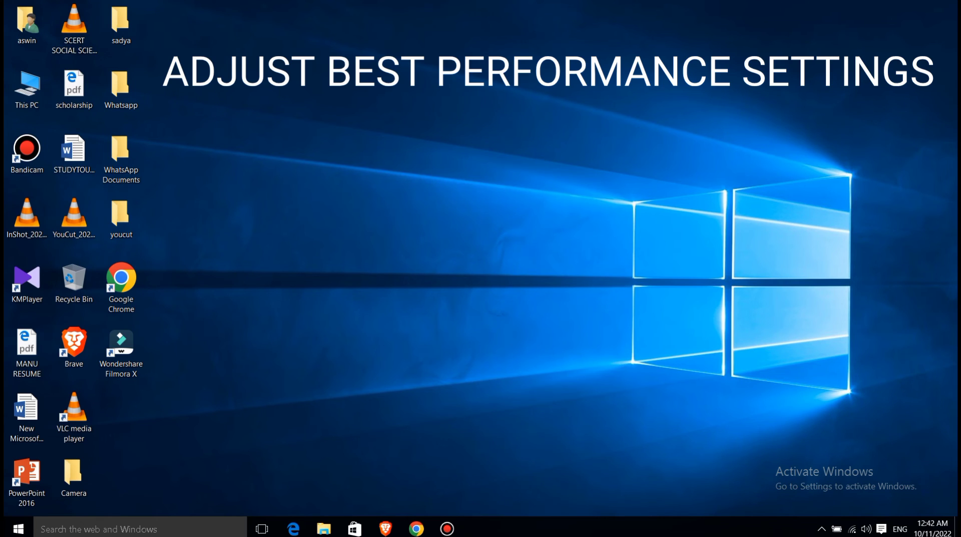
{"action": "left_click", "coordinate": [139, 528]}
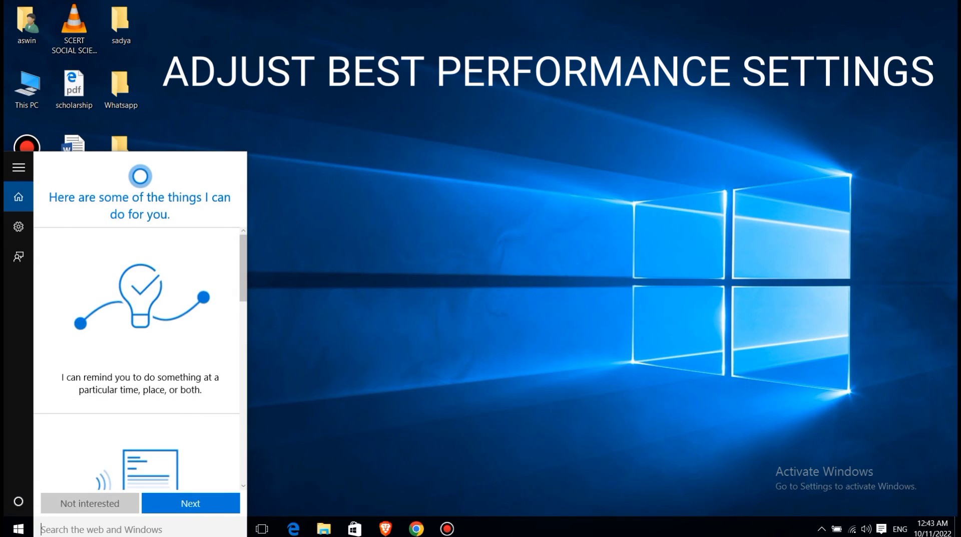
{"action": "type", "text": "per"}
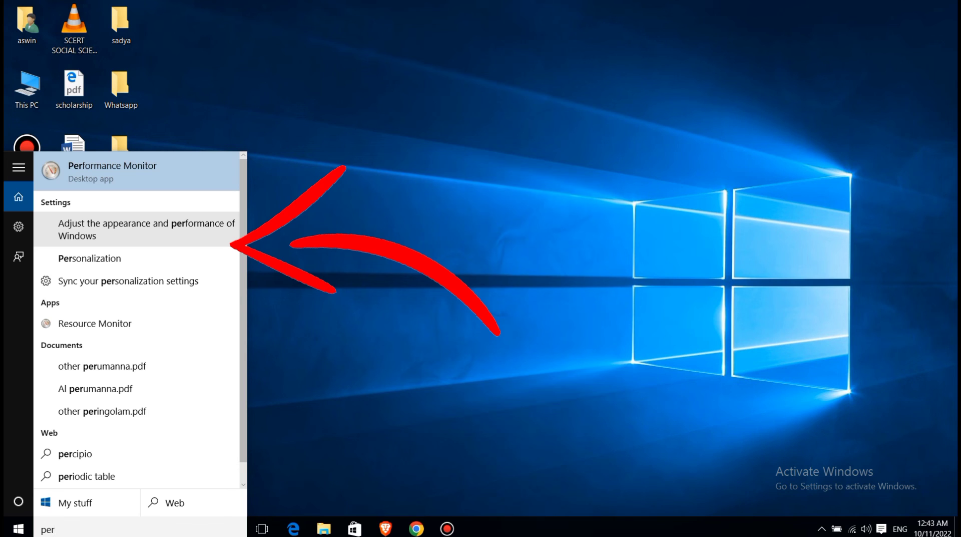
{"action": "left_click", "coordinate": [145, 229]}
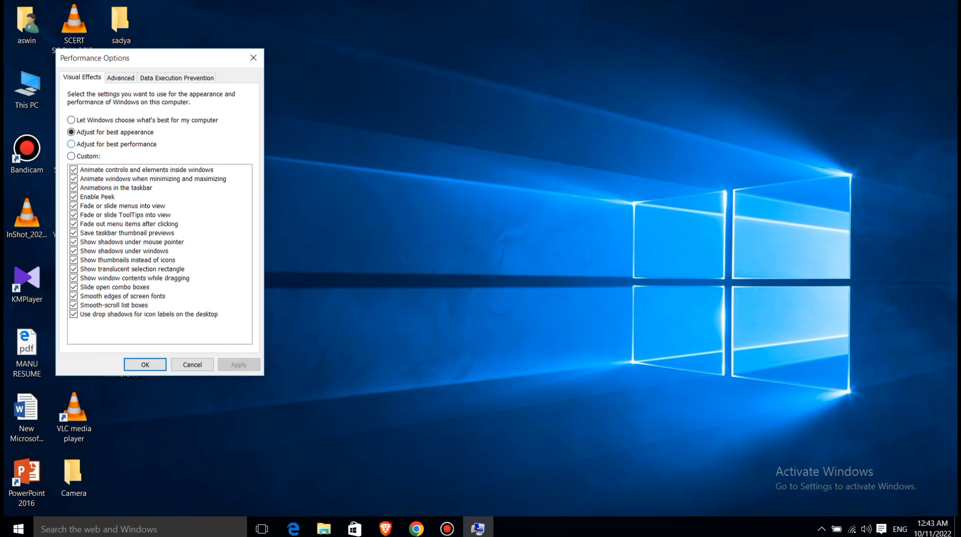
Set the visual effects to Adjust for best performance, apply and accept the change, and refresh the desktop
{"action": "left_click", "coordinate": [71, 144]}
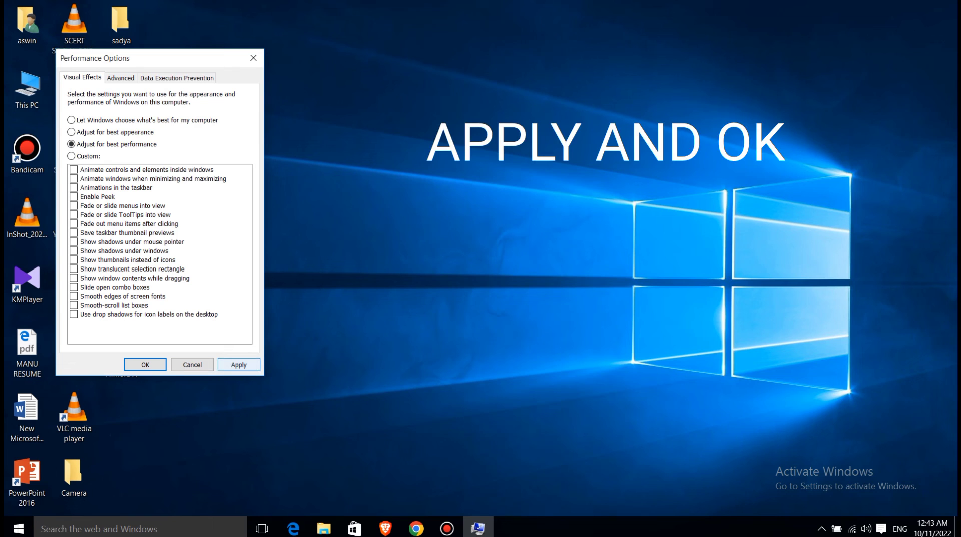
{"action": "left_click", "coordinate": [239, 365]}
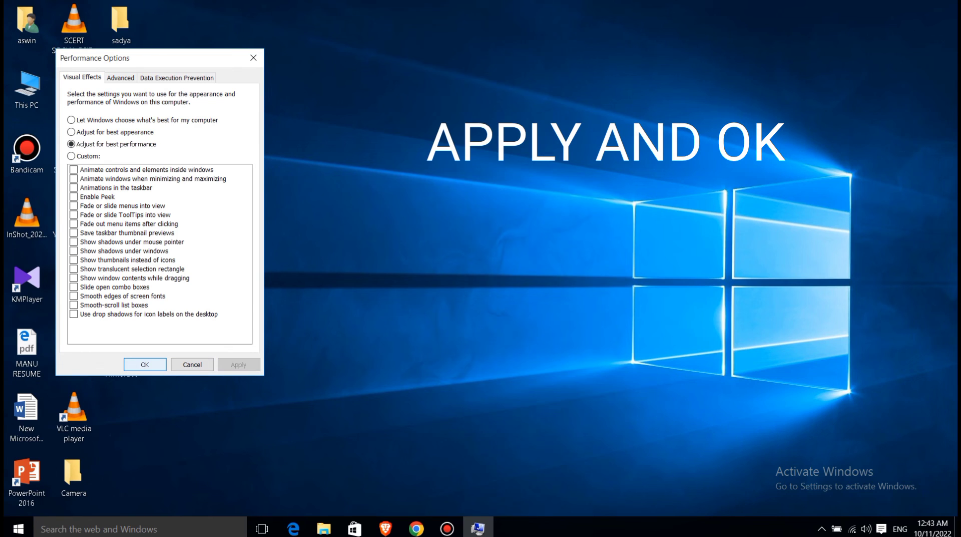
{"action": "left_click", "coordinate": [145, 364]}
{"action": "right_click", "coordinate": [302, 179]}
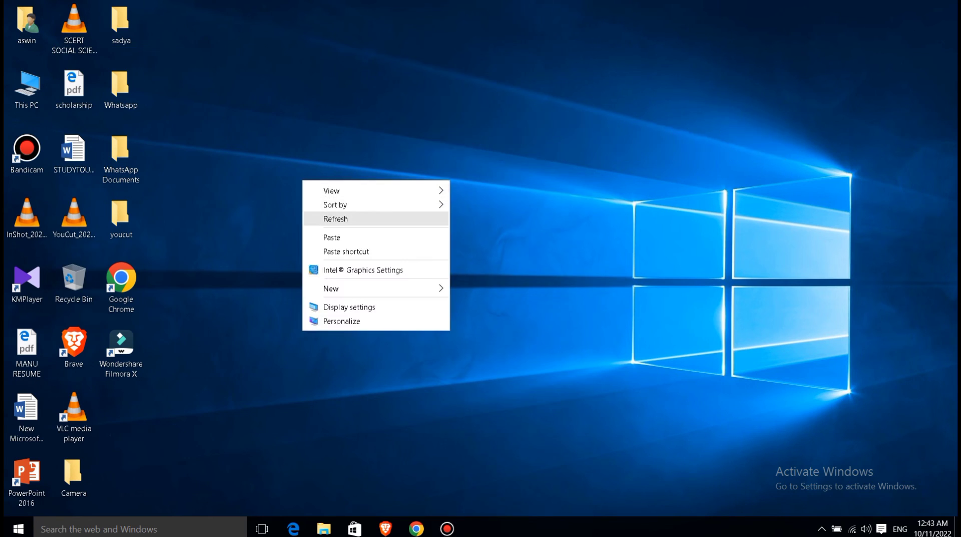
{"action": "left_click", "coordinate": [336, 218]}
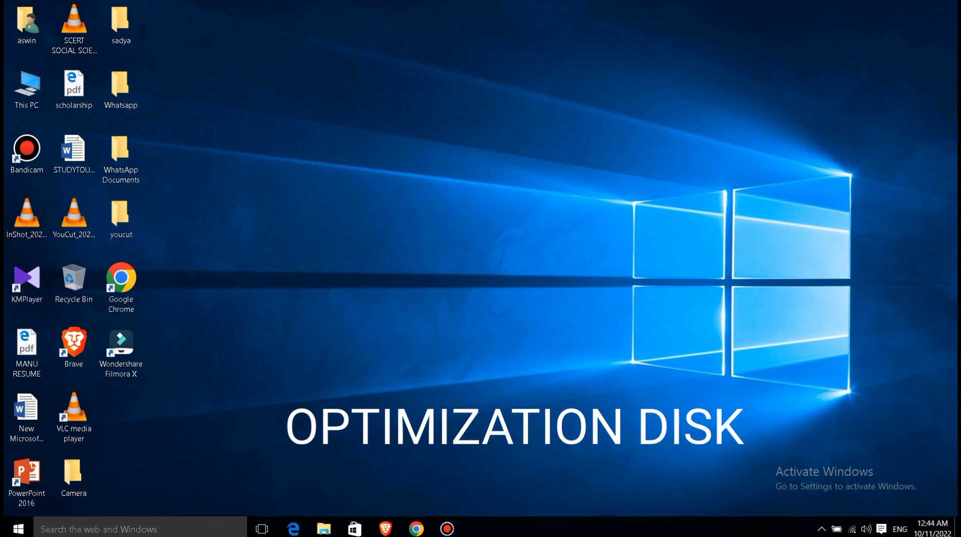
Search Windows for "opti" and open Defragment and Optimize Drives
{"action": "key", "text": "super+s"}
{"action": "type", "text": "opti"}
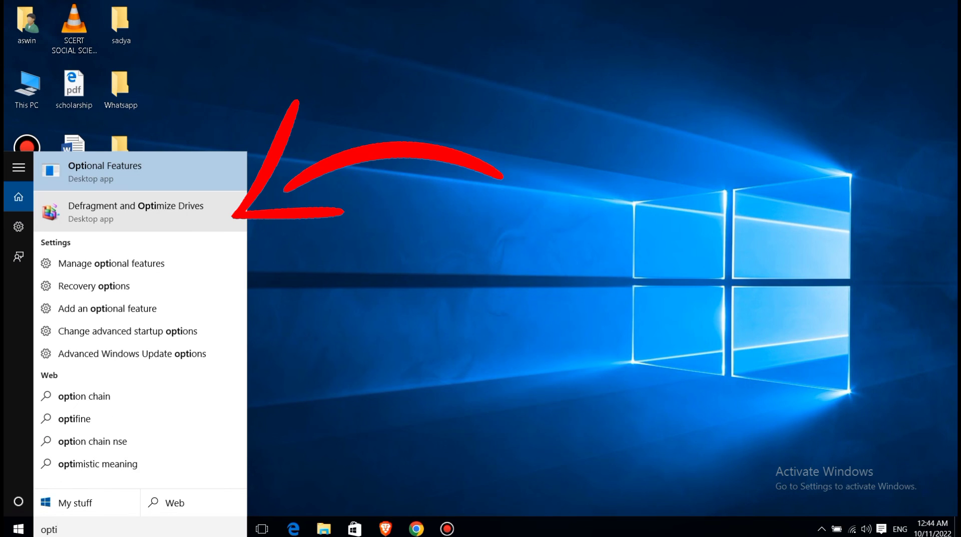
{"action": "left_click", "coordinate": [136, 211]}
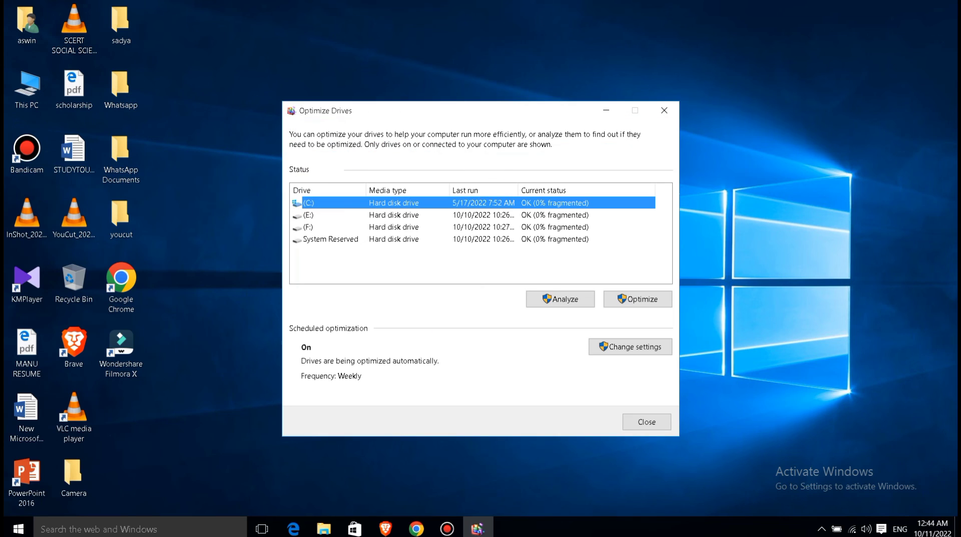
Look through the listed drives, then analyze drive C: and start optimizing it
{"action": "left_click", "coordinate": [473, 215]}
{"action": "left_click", "coordinate": [474, 227]}
{"action": "left_click", "coordinate": [473, 239]}
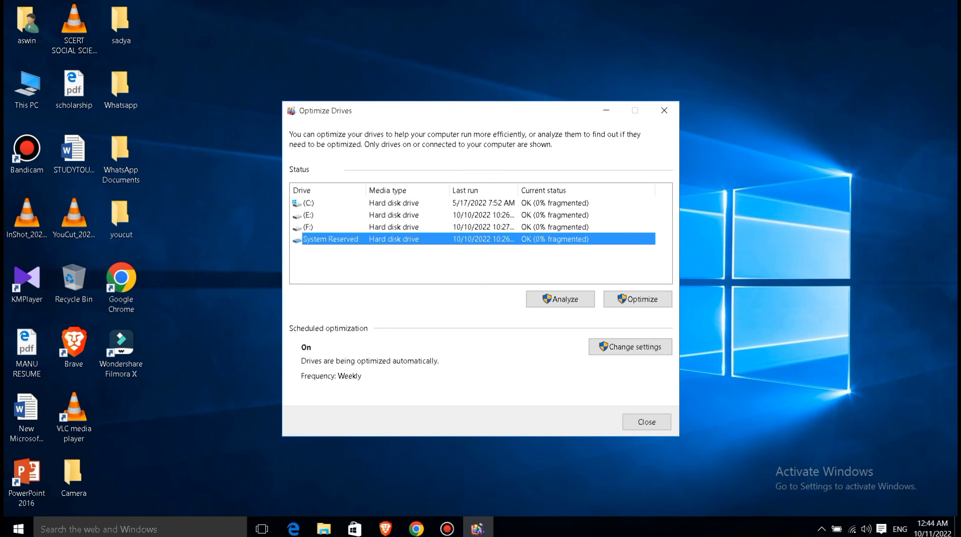
{"action": "left_click", "coordinate": [473, 203]}
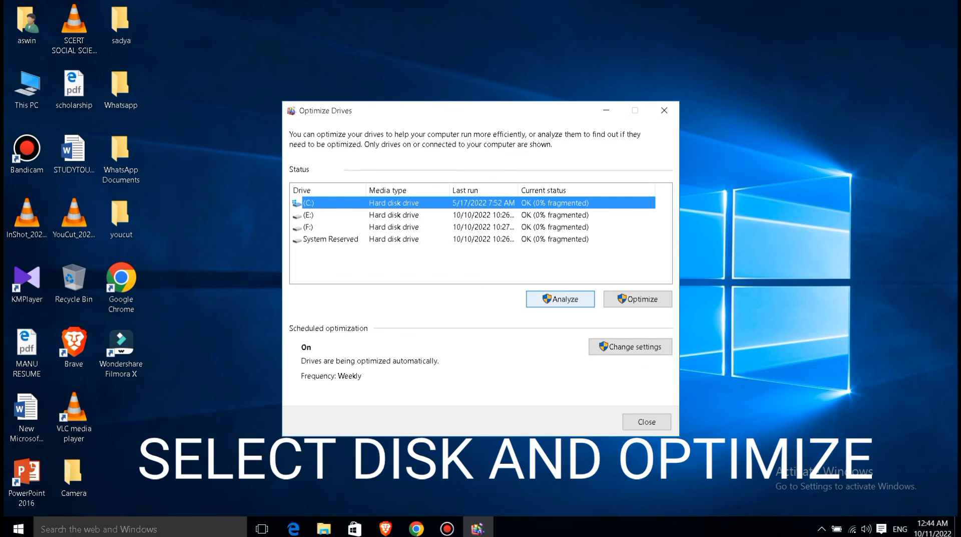
{"action": "left_click", "coordinate": [560, 299]}
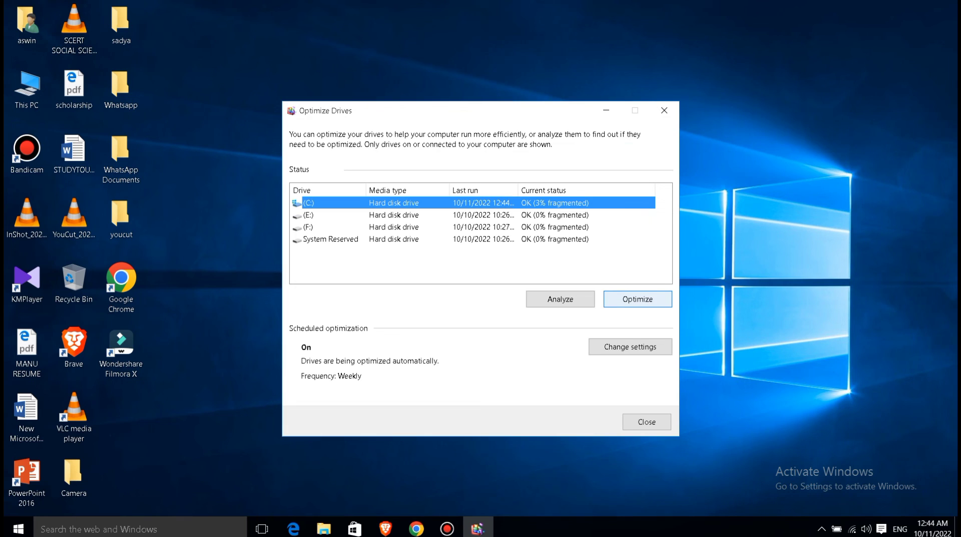
{"action": "left_click", "coordinate": [637, 299]}
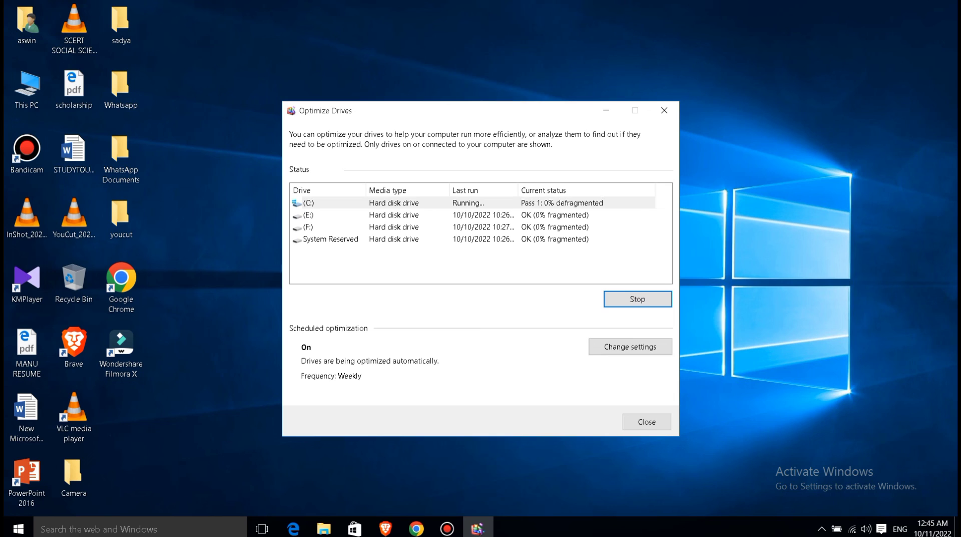
Start optimizing drives E: and F: as well, and minimize the Optimize Drives window
{"action": "left_click", "coordinate": [394, 215]}
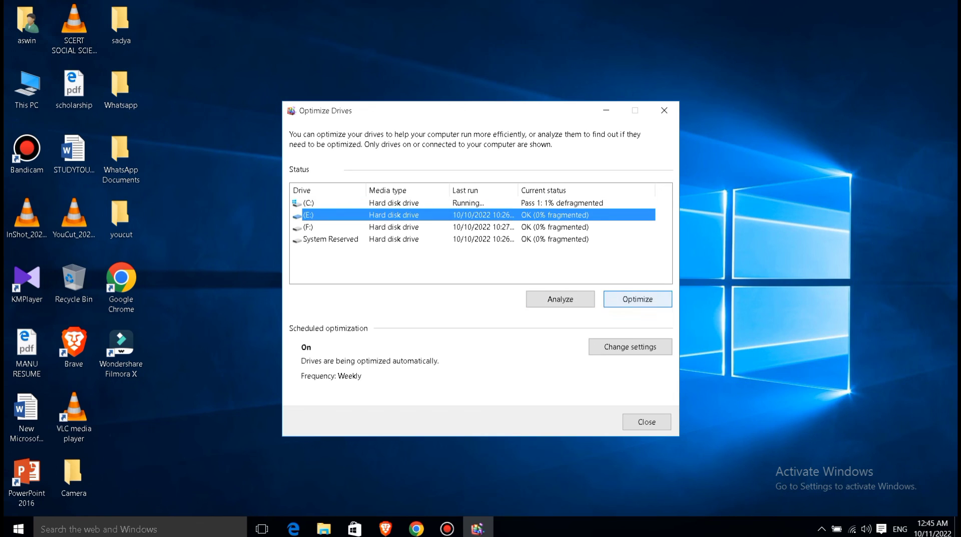
{"action": "left_click", "coordinate": [637, 299]}
{"action": "left_click", "coordinate": [394, 227]}
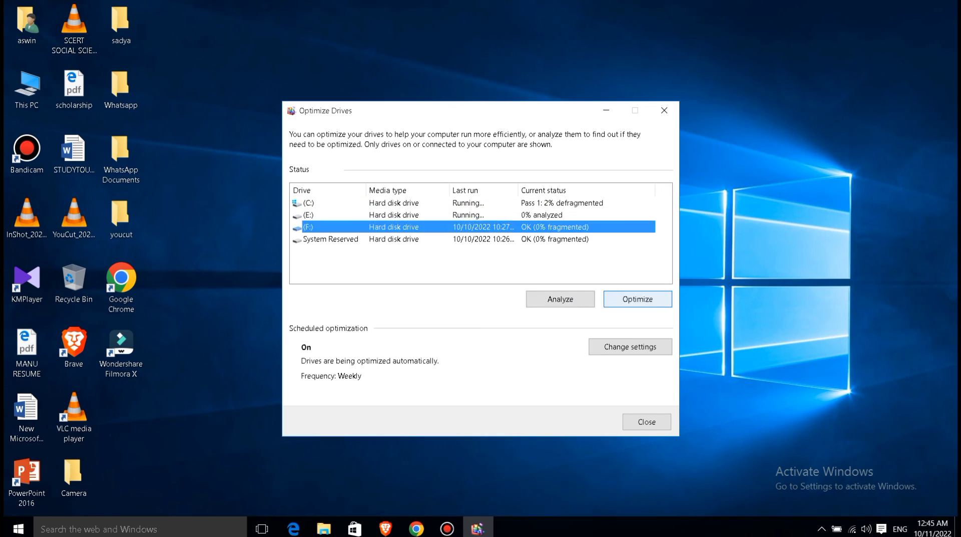
{"action": "left_click", "coordinate": [638, 299]}
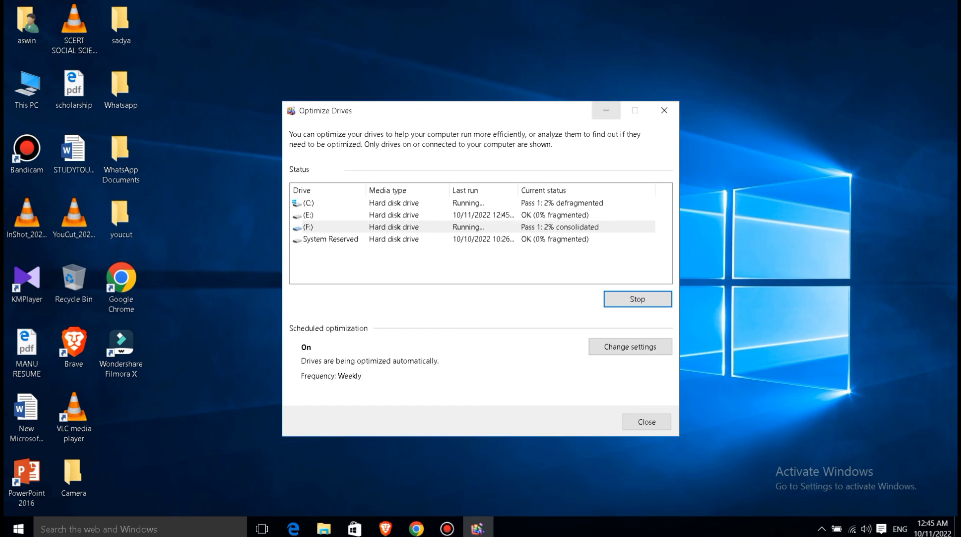
{"action": "left_click", "coordinate": [605, 111]}
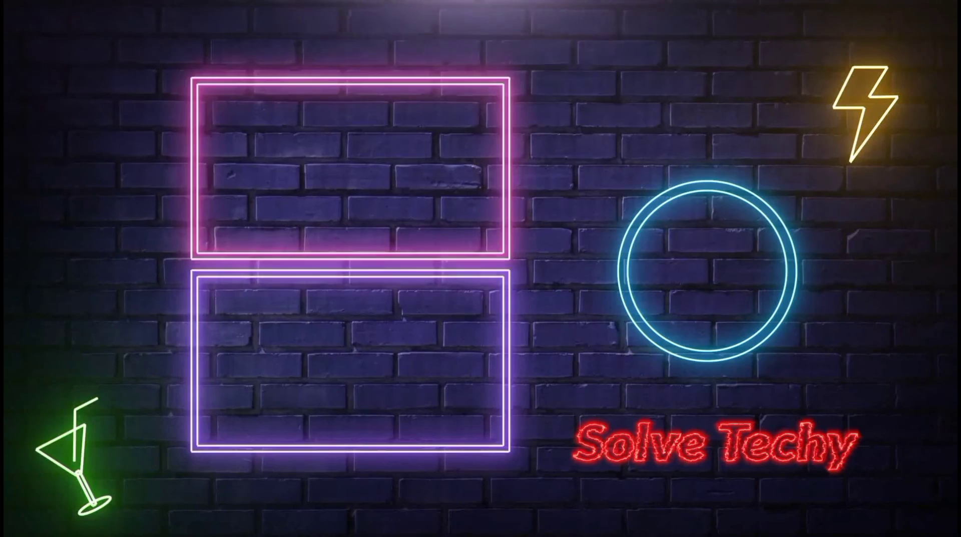